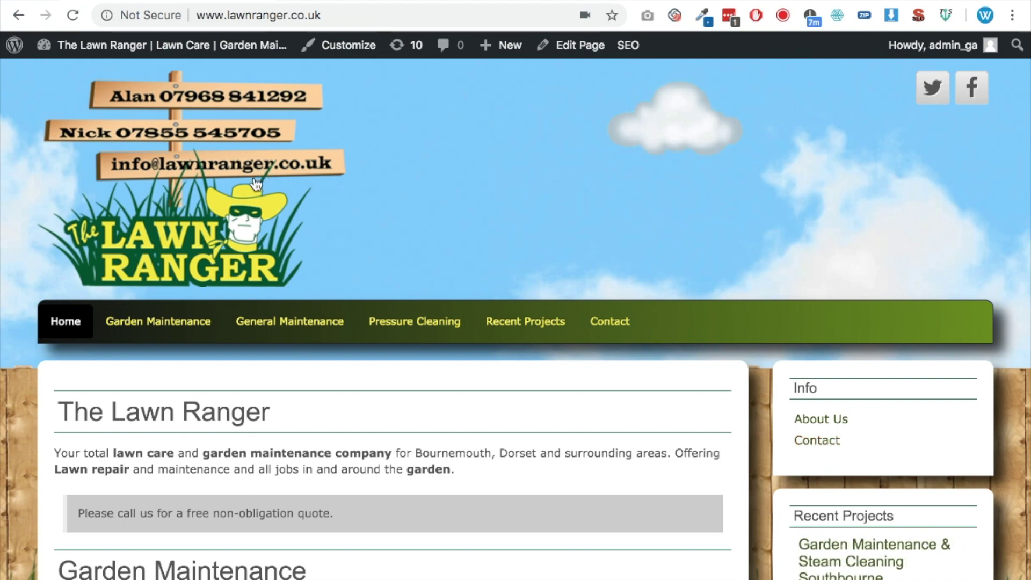
# Step: Go from the admin dashboard to the General Settings page
pyautogui.moveTo(180, 47)
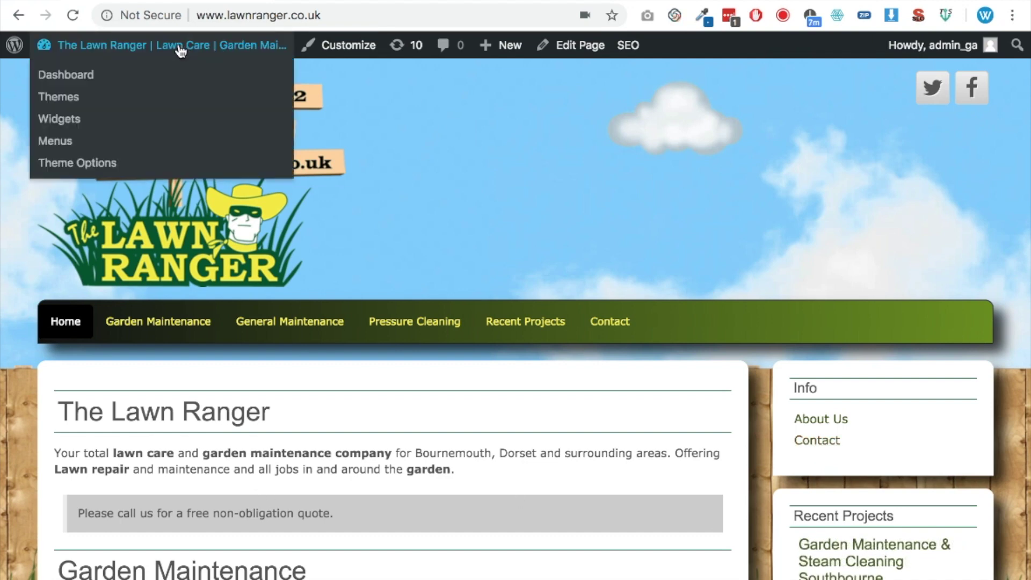
pyautogui.click(69, 76)
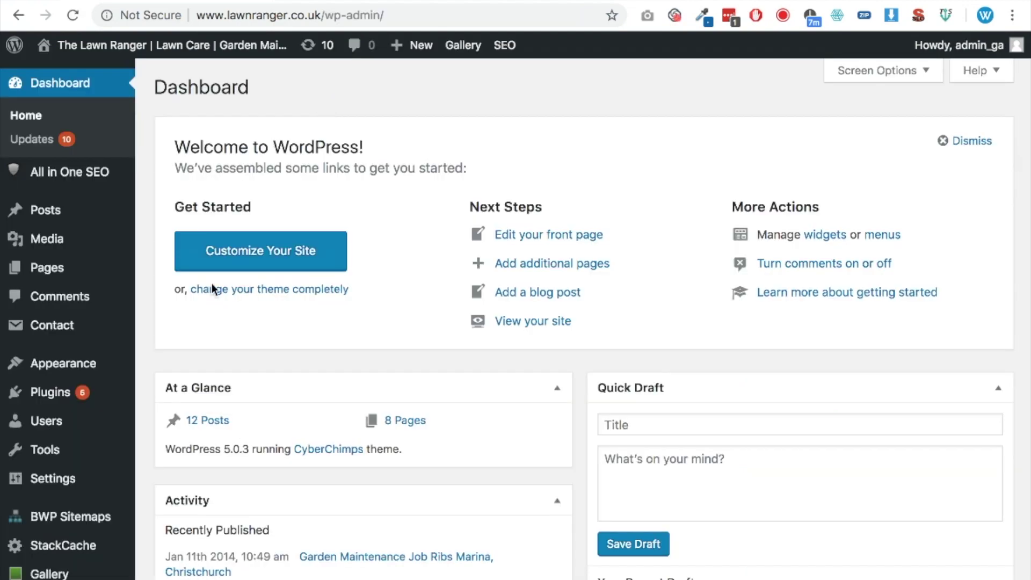
pyautogui.scroll(-2, 193, 301)
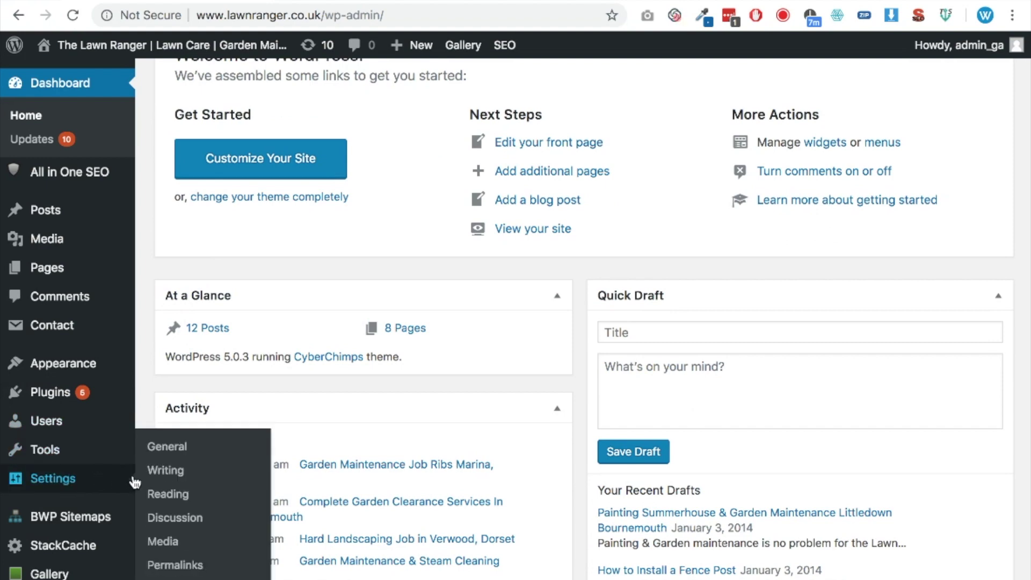
pyautogui.click(167, 447)
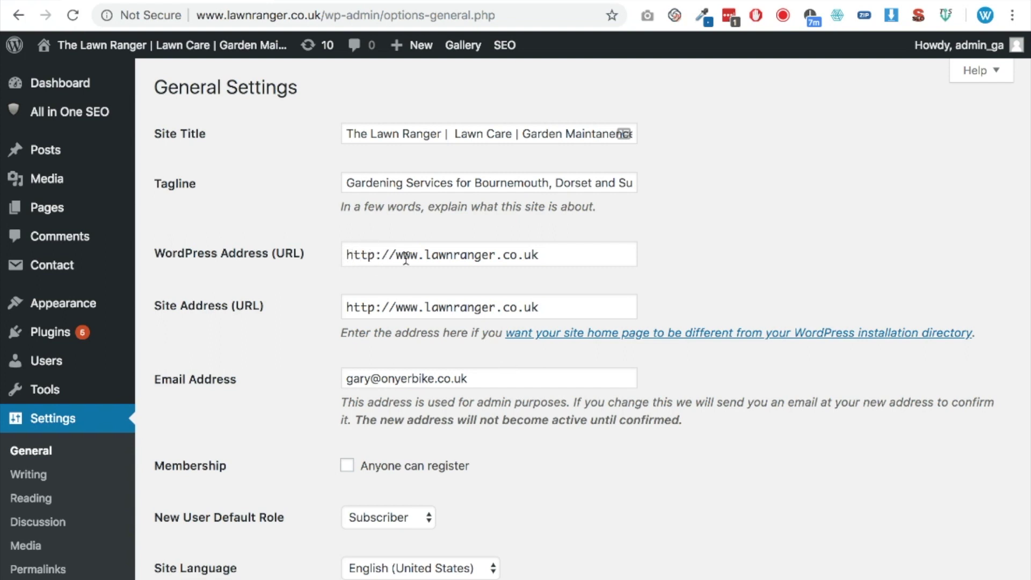
# Step: Change the WordPress Address and Site Address from http to https and save
pyautogui.click(377, 255)
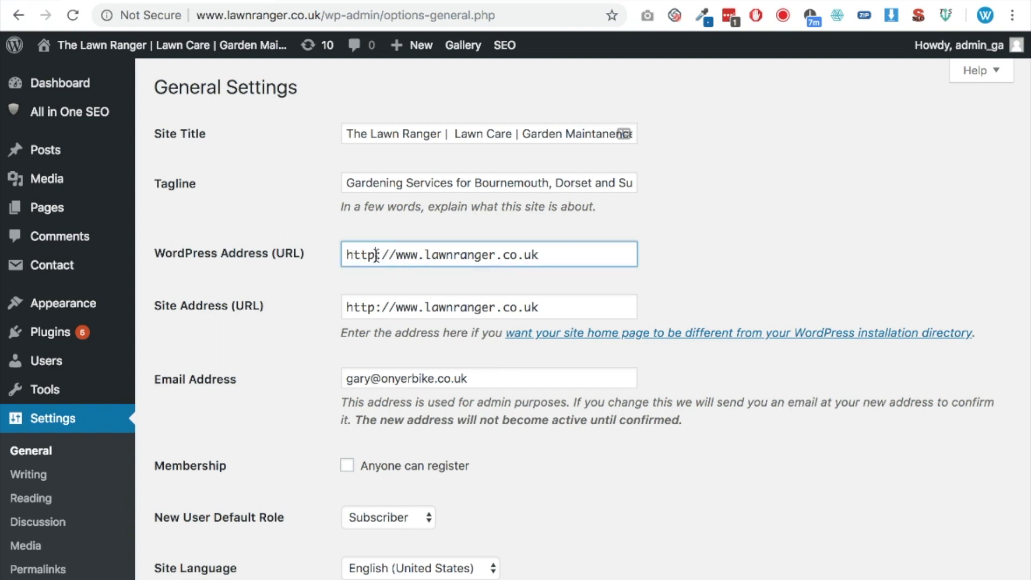
pyautogui.write('s')
pyautogui.click(377, 307)
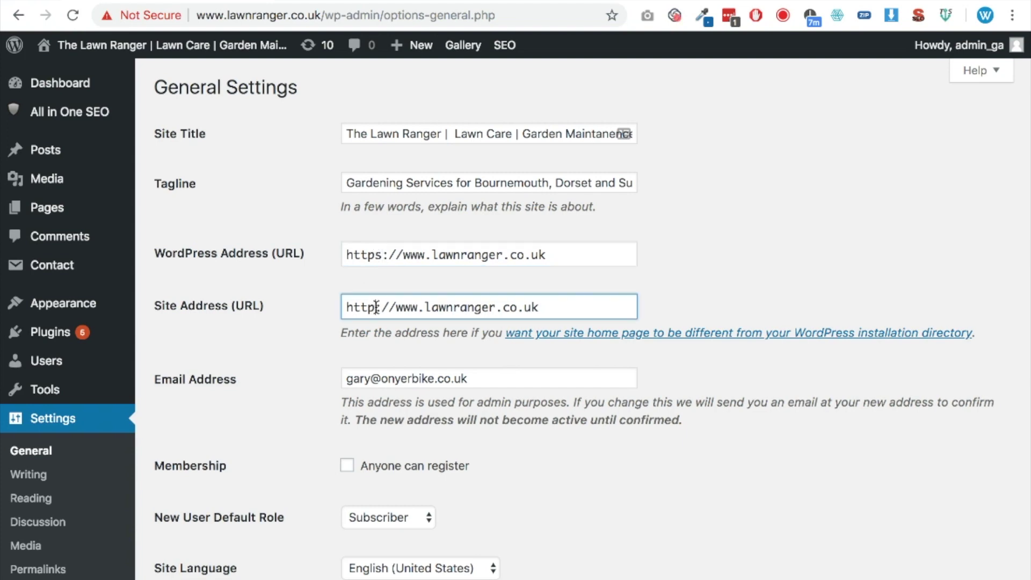
pyautogui.write('s')
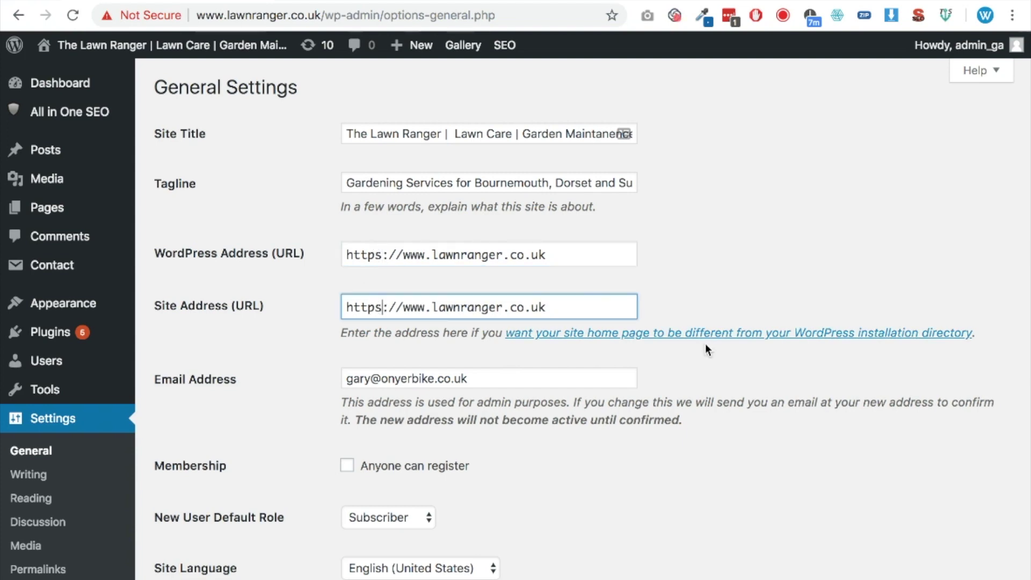
pyautogui.scroll(-5, 713, 391)
pyautogui.scroll(-5, 713, 394)
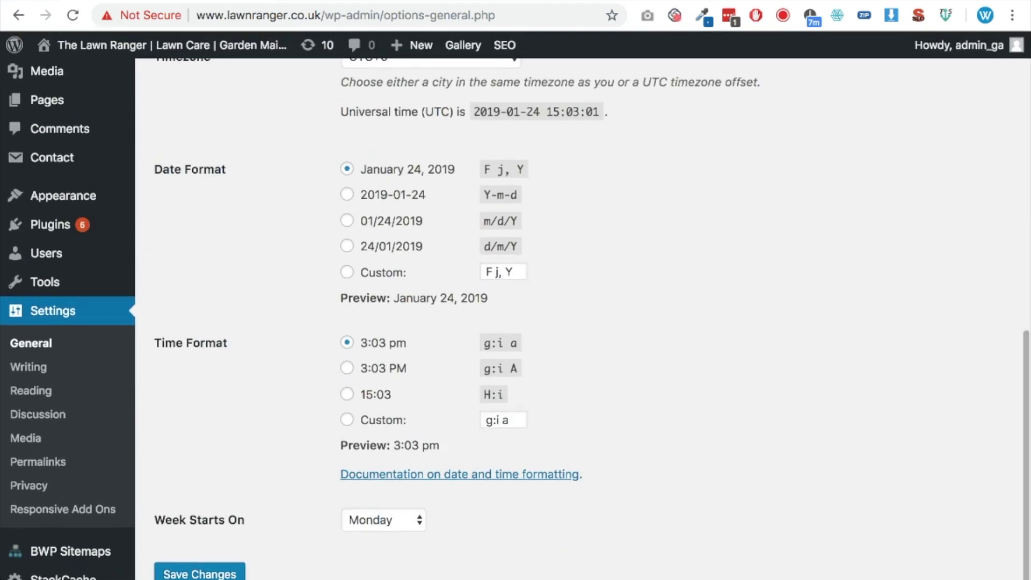
pyautogui.click(209, 573)
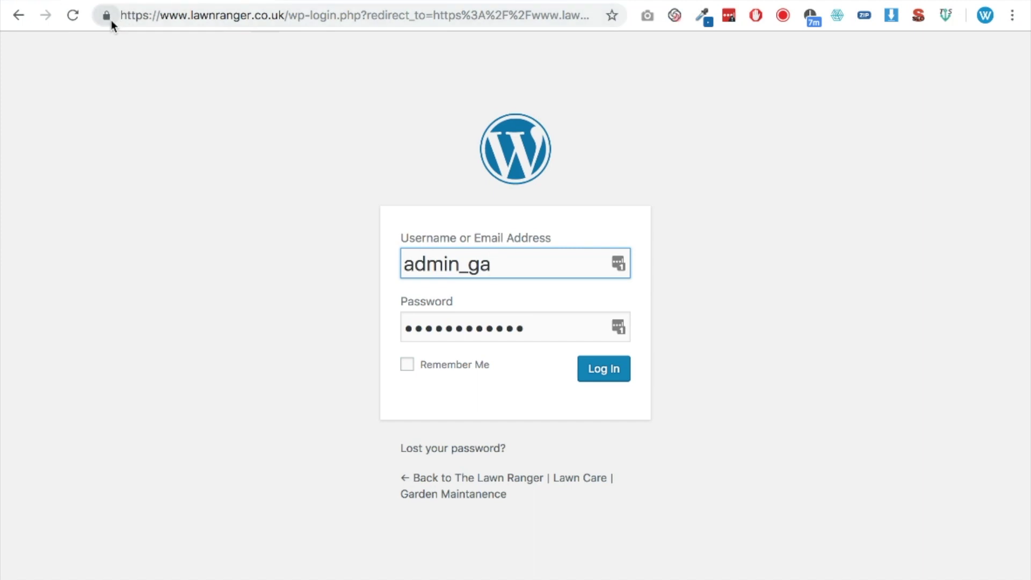
# Step: Log back in and confirm the WordPress Address now starts with https
pyautogui.click(615, 380)
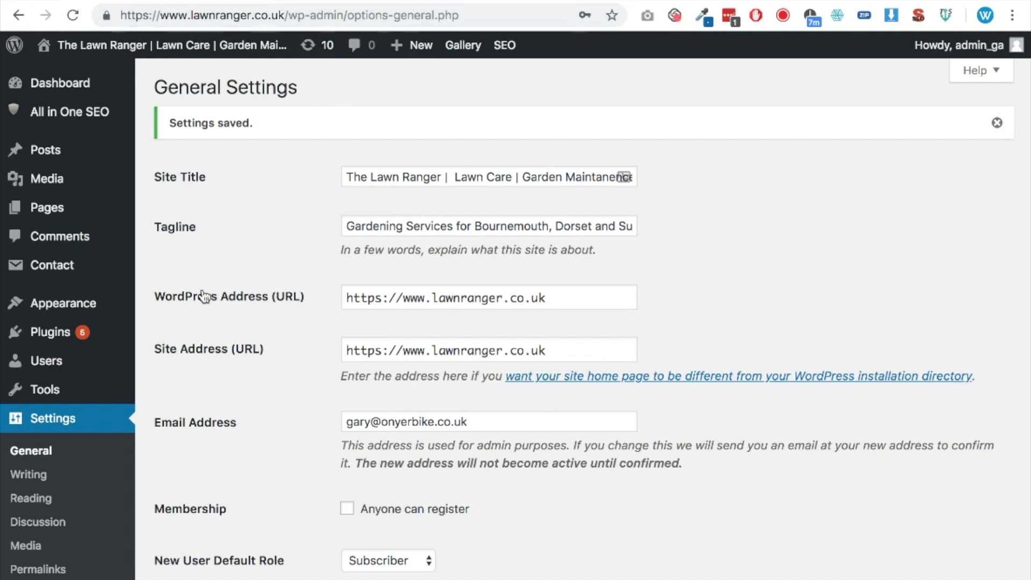
pyautogui.moveTo(123, 343)
pyautogui.moveTo(390, 298); pyautogui.dragTo(335, 297)
pyautogui.click(718, 314)
pyautogui.moveTo(382, 299); pyautogui.dragTo(334, 297)
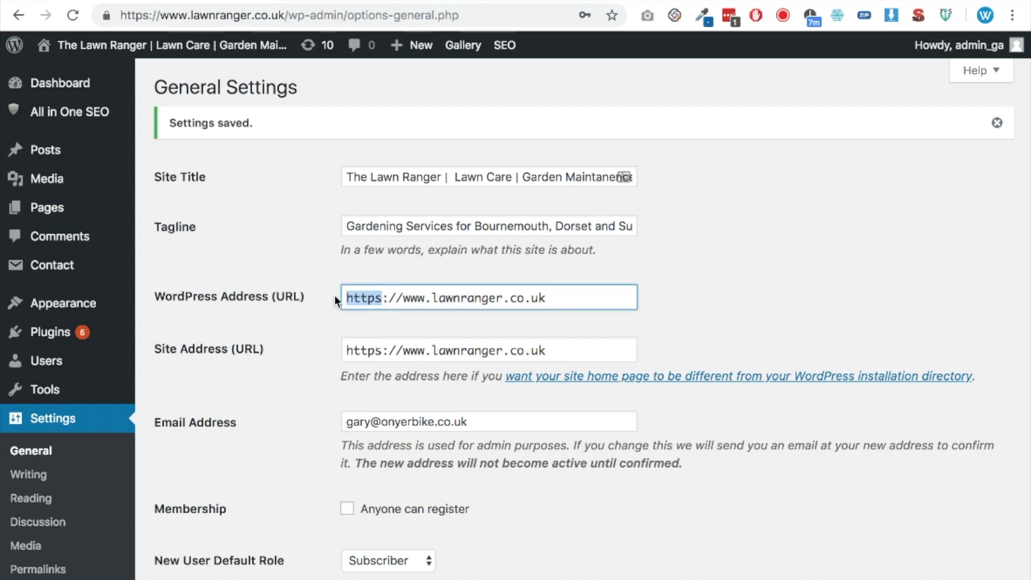
pyautogui.click(620, 318)
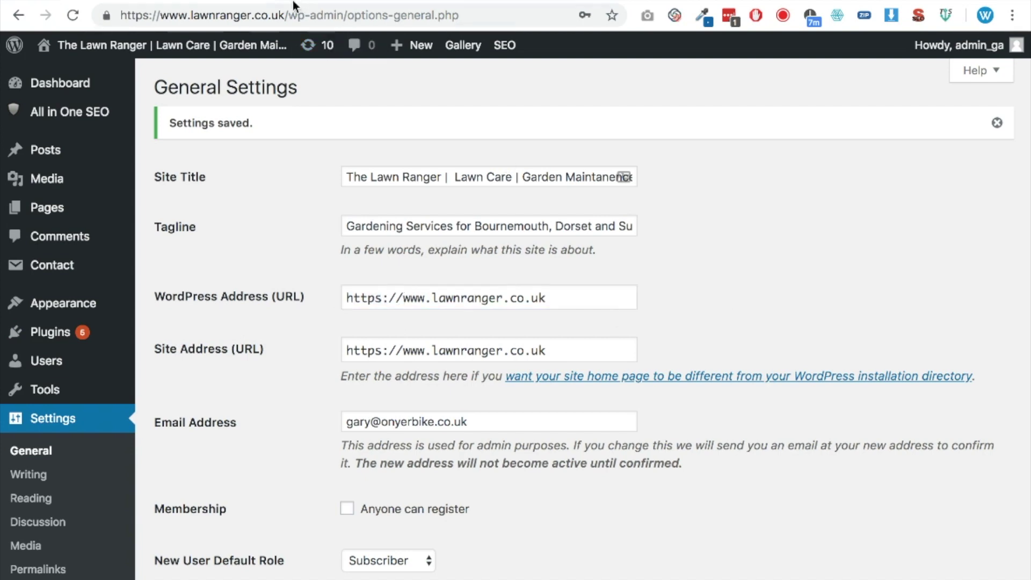
# Step: Load lawnranger.co.uk in a new browser tab
pyautogui.hotkey('ctrl', 't')
pyautogui.write('lawnranger.co.uk')
pyautogui.press('Return')
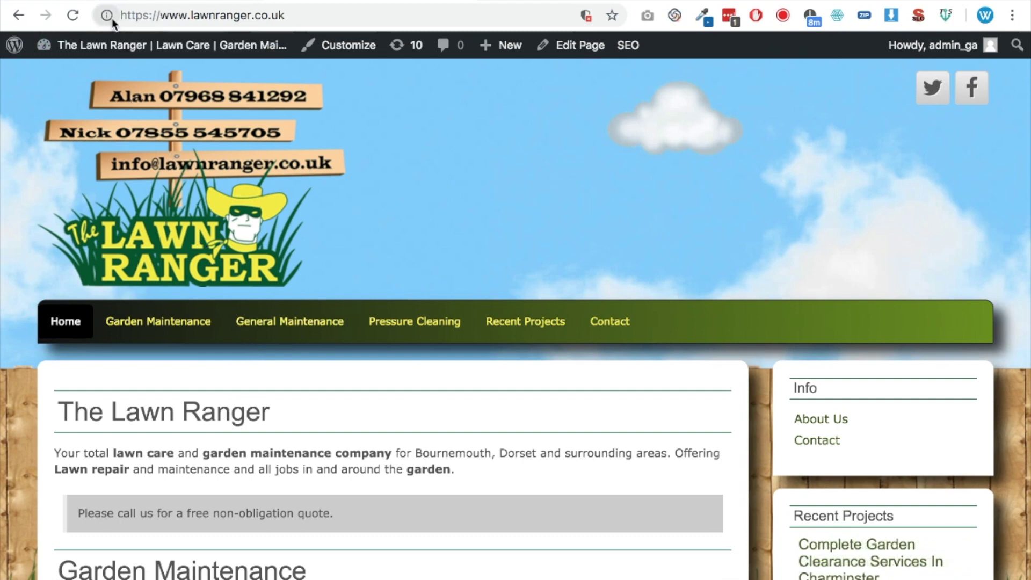
# Step: Scroll the Lawn Ranger home page to check it loads over https
pyautogui.scroll(-1, 414, 335)
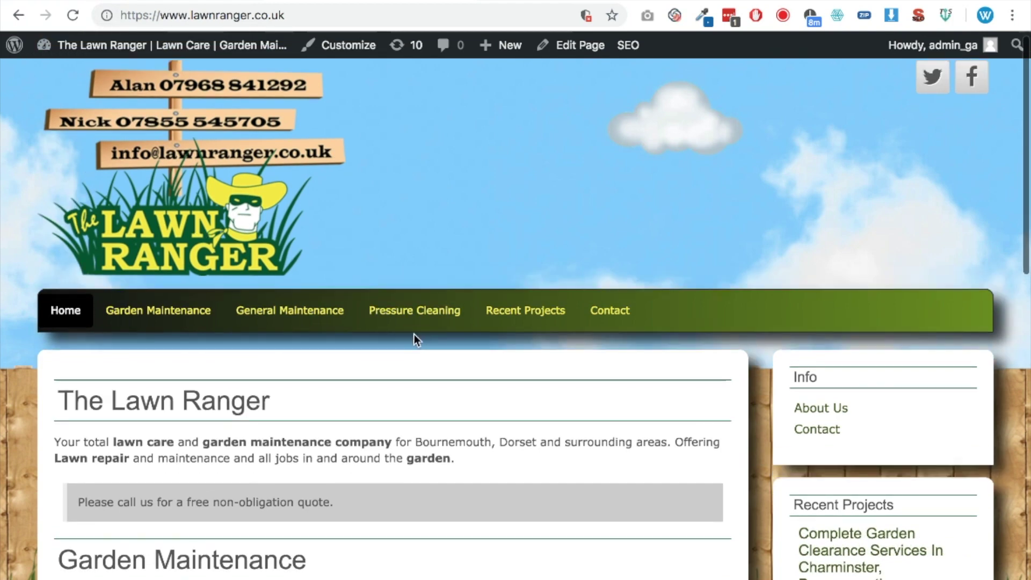
pyautogui.scroll(1, 414, 334)
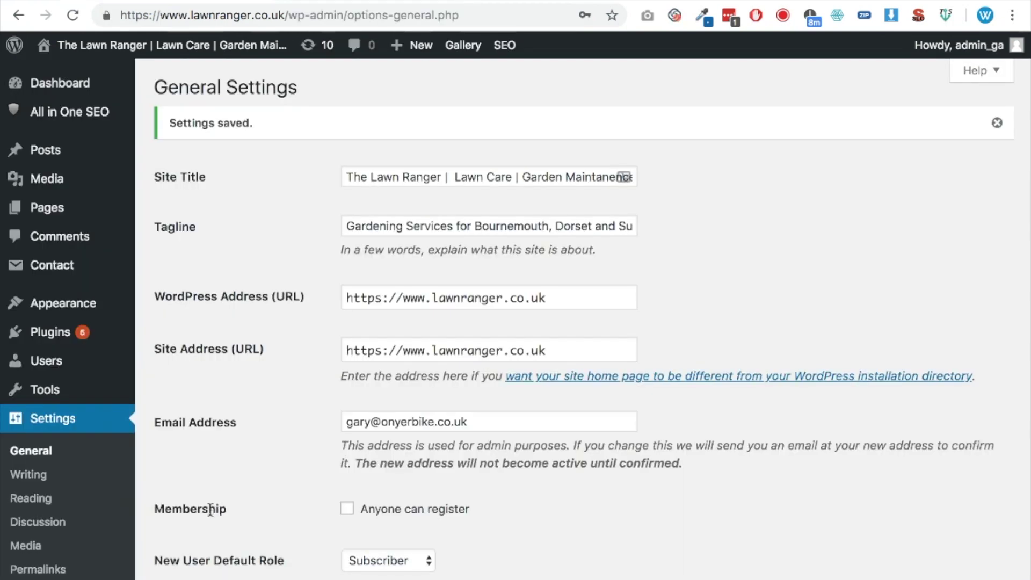
# Step: Search Add Plugins for 'really simple ssl', then install and activate Really Simple SSL
pyautogui.moveTo(120, 331)
pyautogui.click(164, 361)
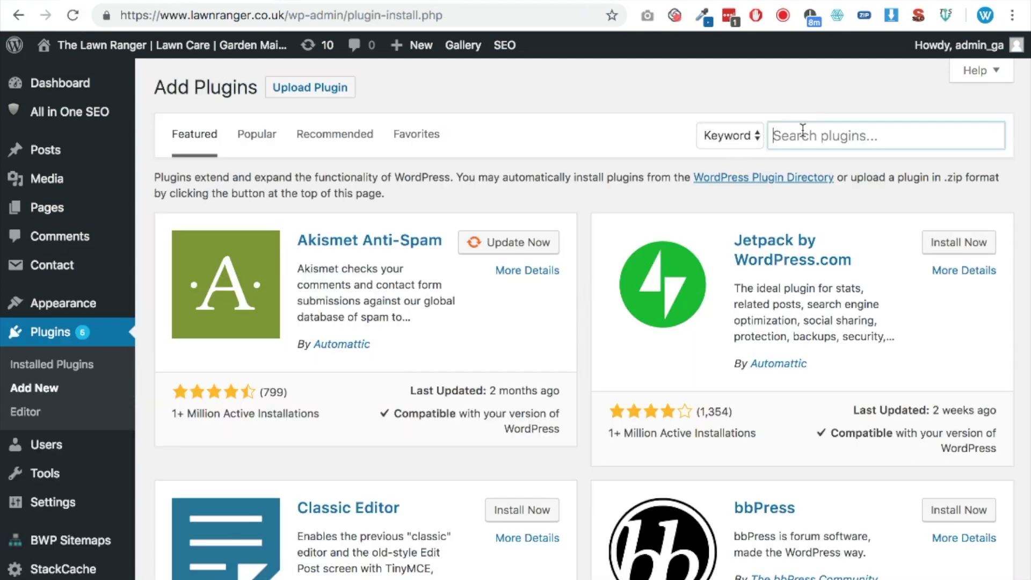
pyautogui.write('realy')
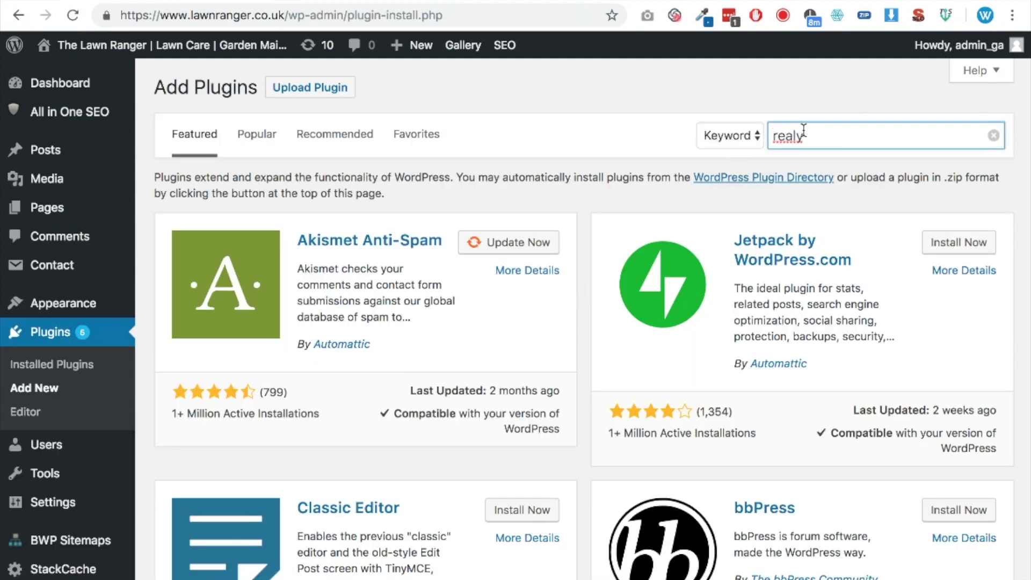
pyautogui.press('BackSpace')
pyautogui.write('ly')
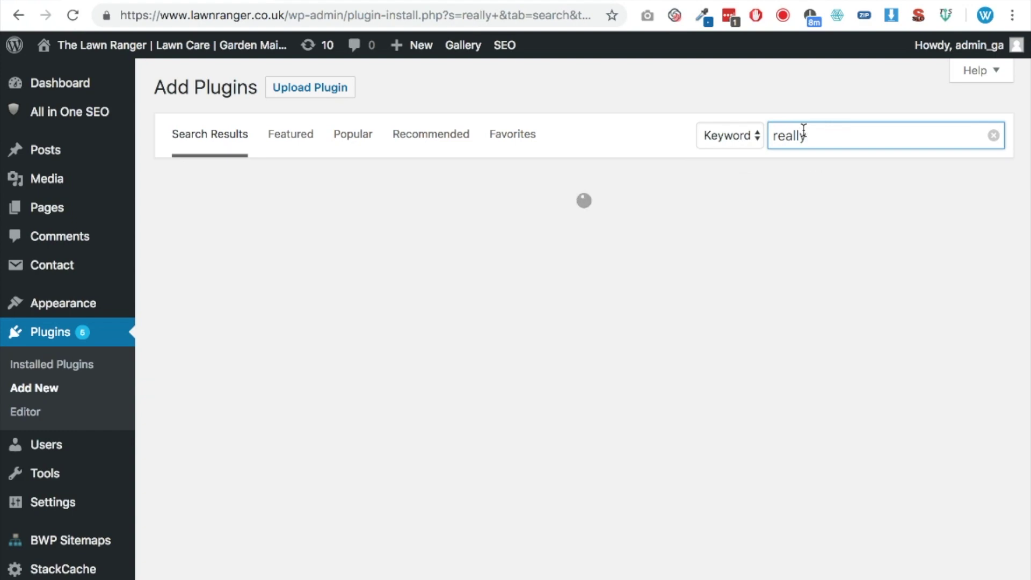
pyautogui.write(' simple ssl')
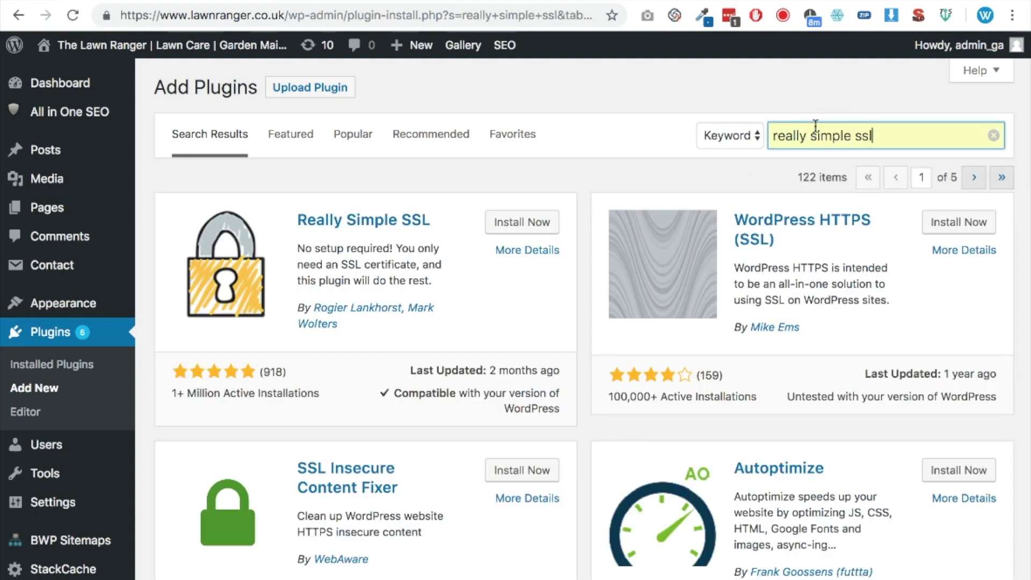
pyautogui.click(534, 228)
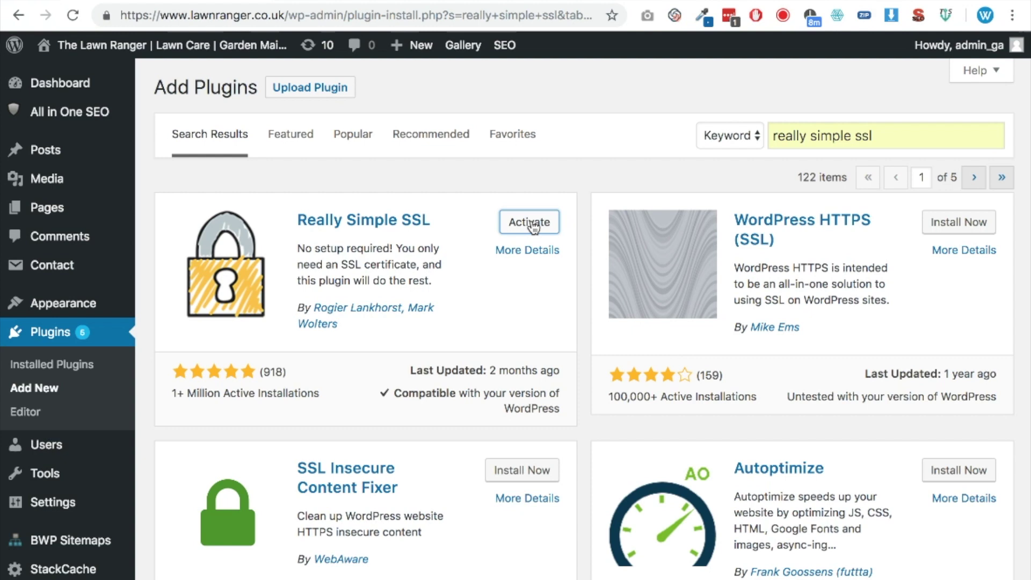
pyautogui.click(531, 226)
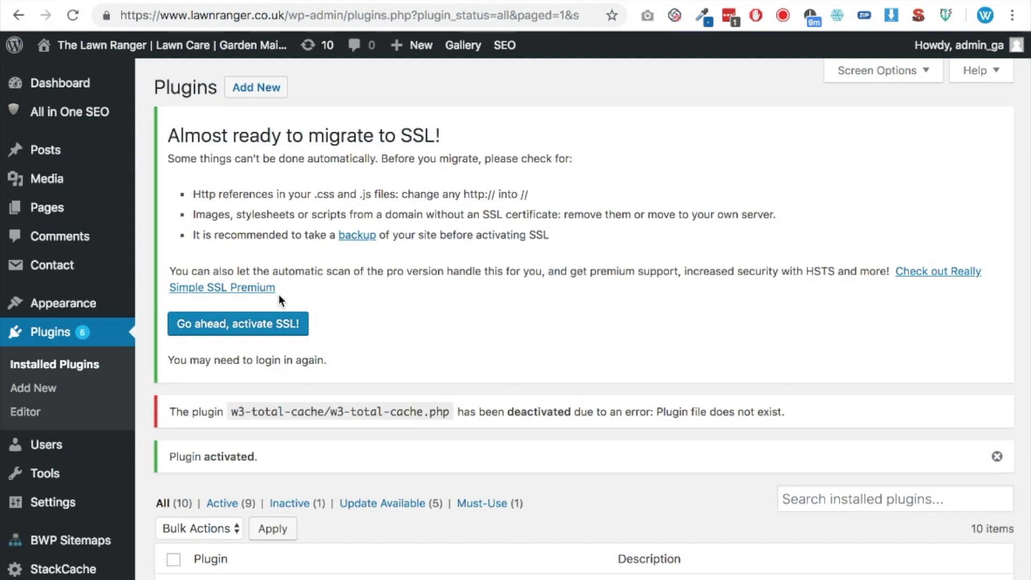
# Step: Switch the whole site to SSL with Really Simple SSL and reload the home page
pyautogui.click(264, 329)
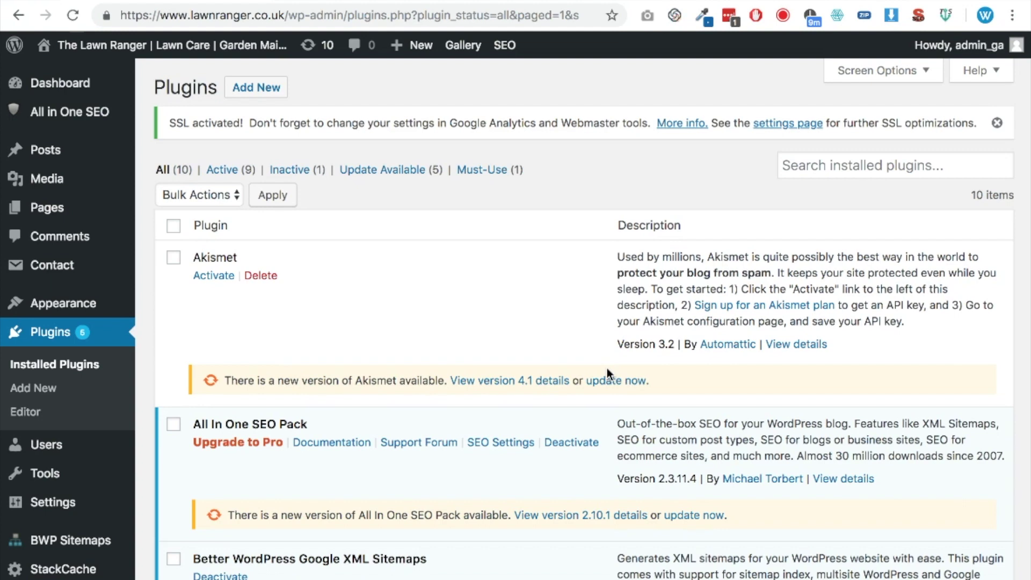
pyautogui.scroll(-2, 462, 348)
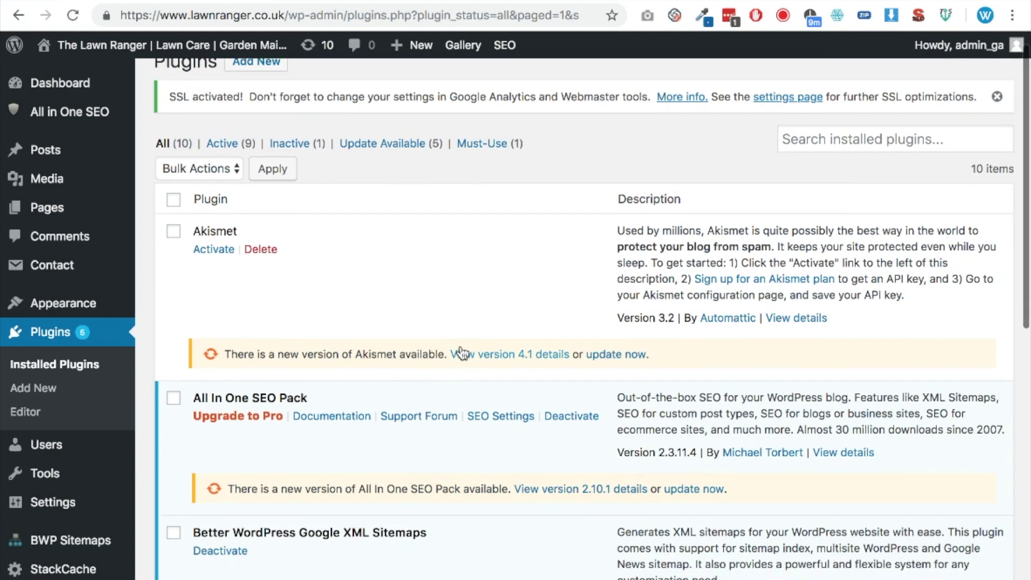
pyautogui.scroll(-8, 460, 350)
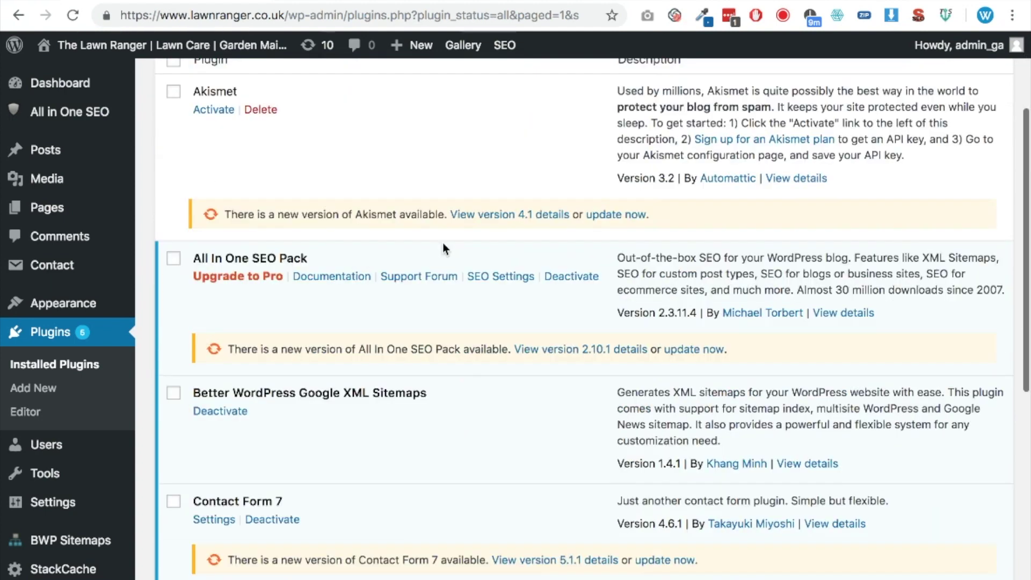
pyautogui.scroll(4, 447, 344)
pyautogui.scroll(-5, 446, 343)
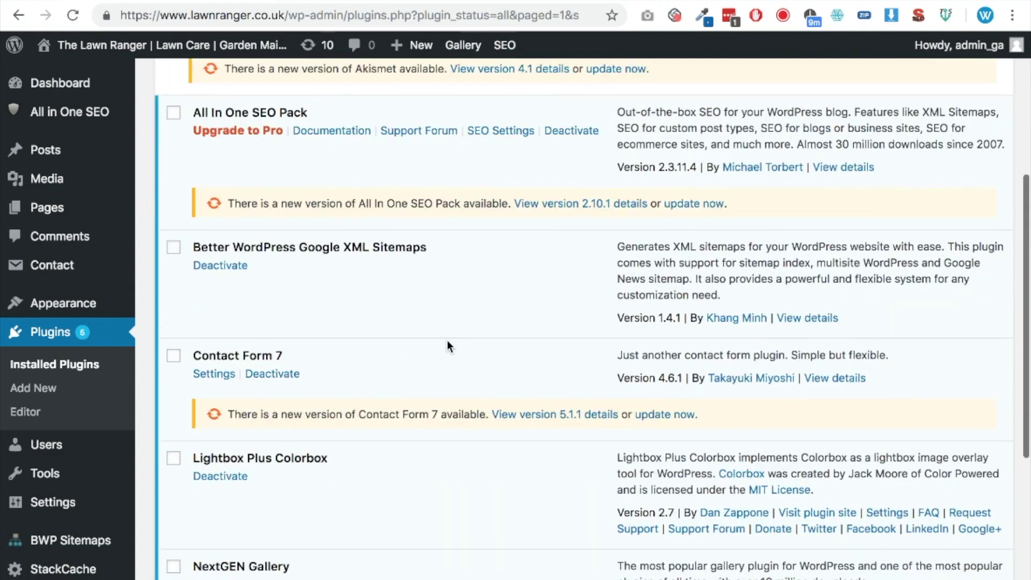
pyautogui.scroll(-3, 449, 346)
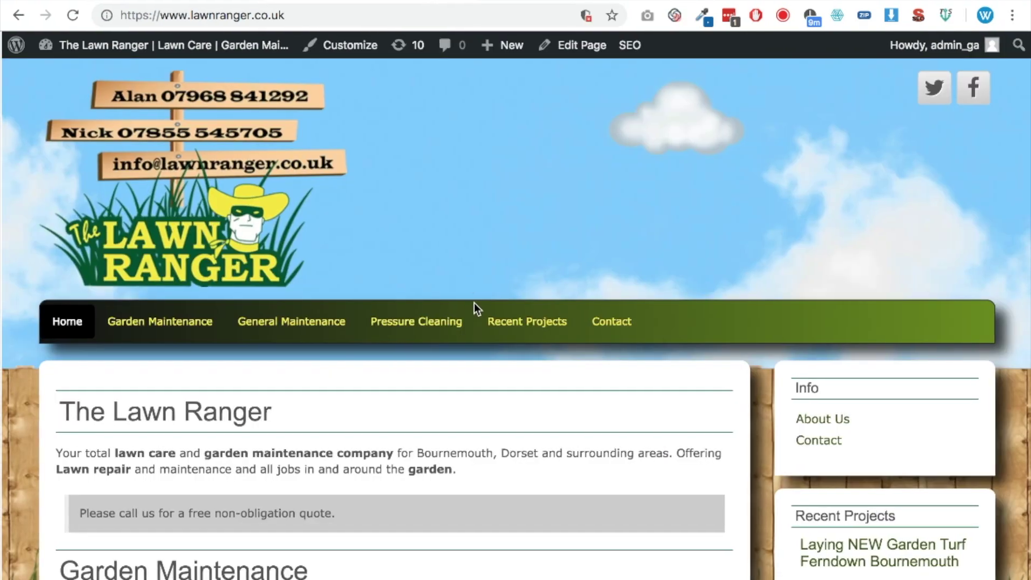
pyautogui.hotkey('ctrl', 'r')
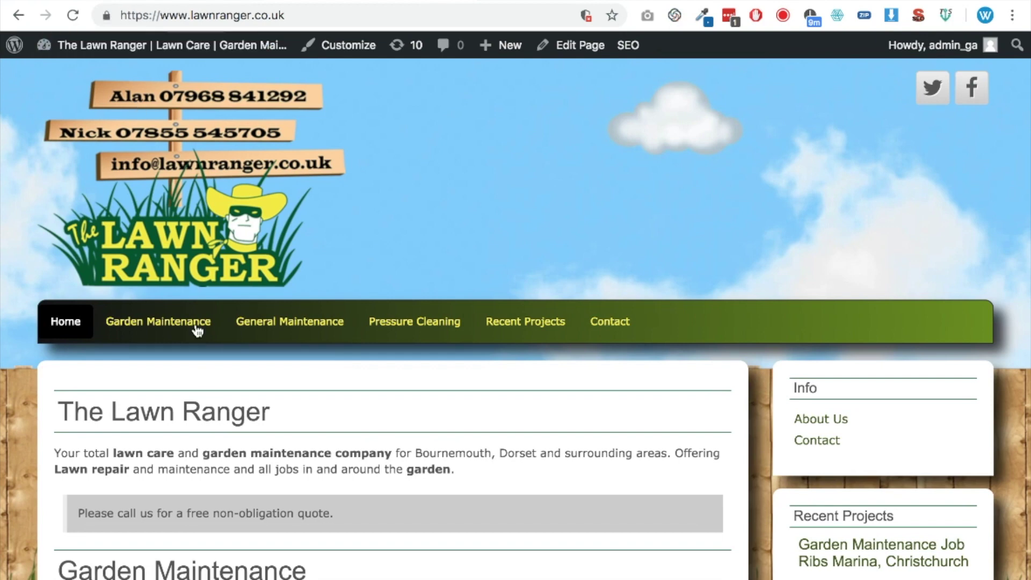
# Step: Visit the Garden Maintenance, Recent Projects and Contact pages, scrolling to the contact form
pyautogui.click(164, 326)
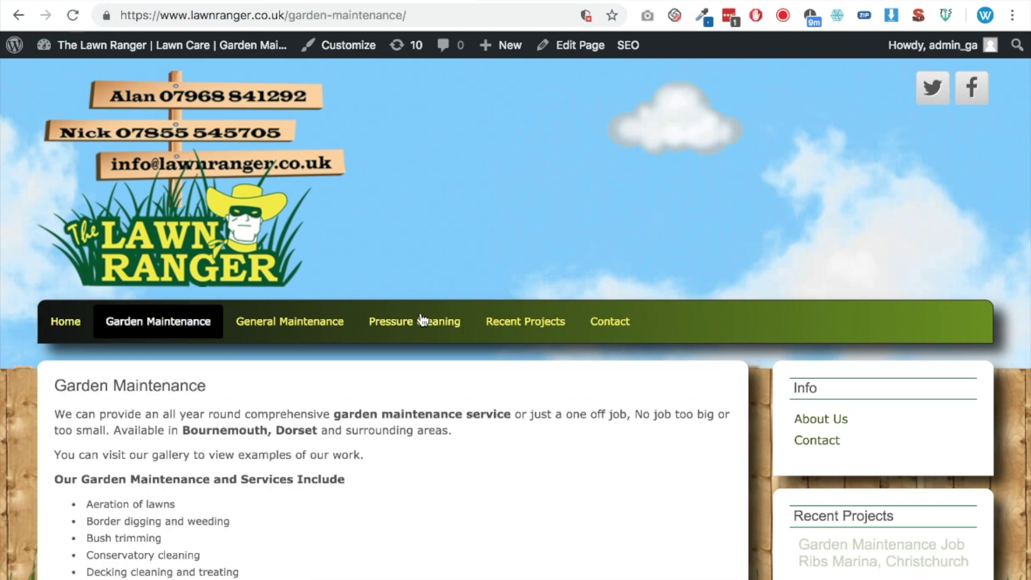
pyautogui.click(302, 327)
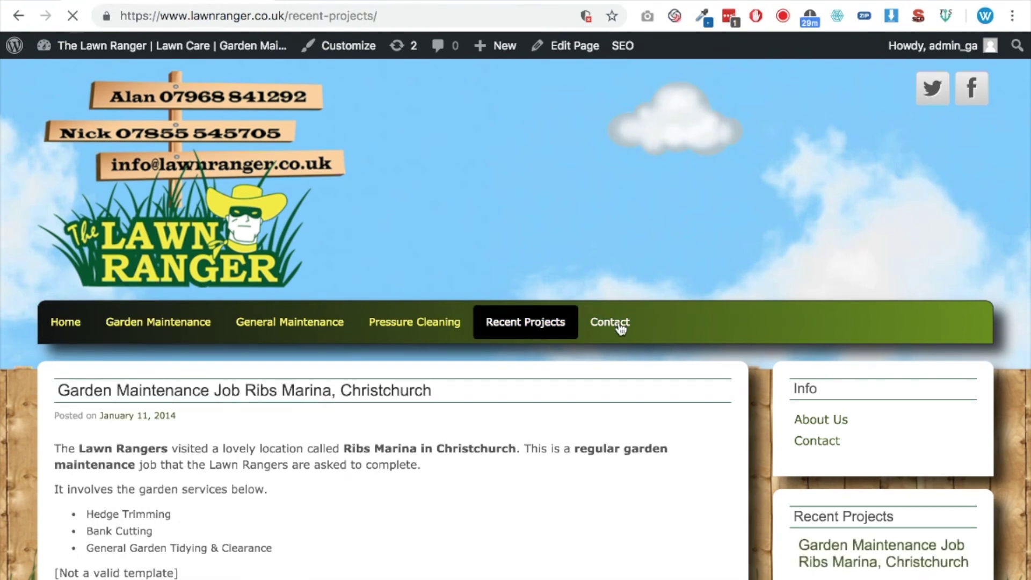
pyautogui.click(617, 325)
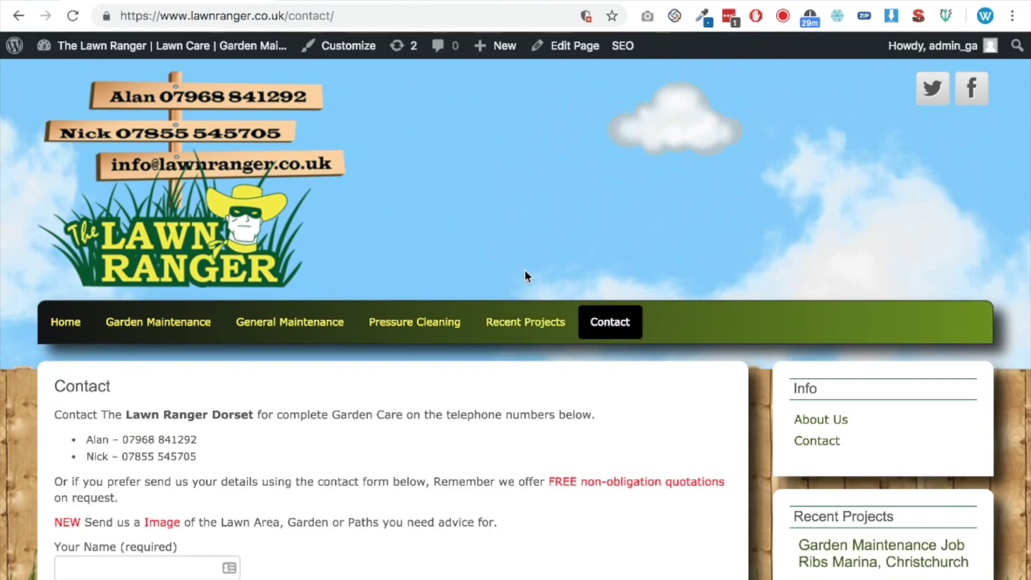
pyautogui.scroll(-5, 523, 270)
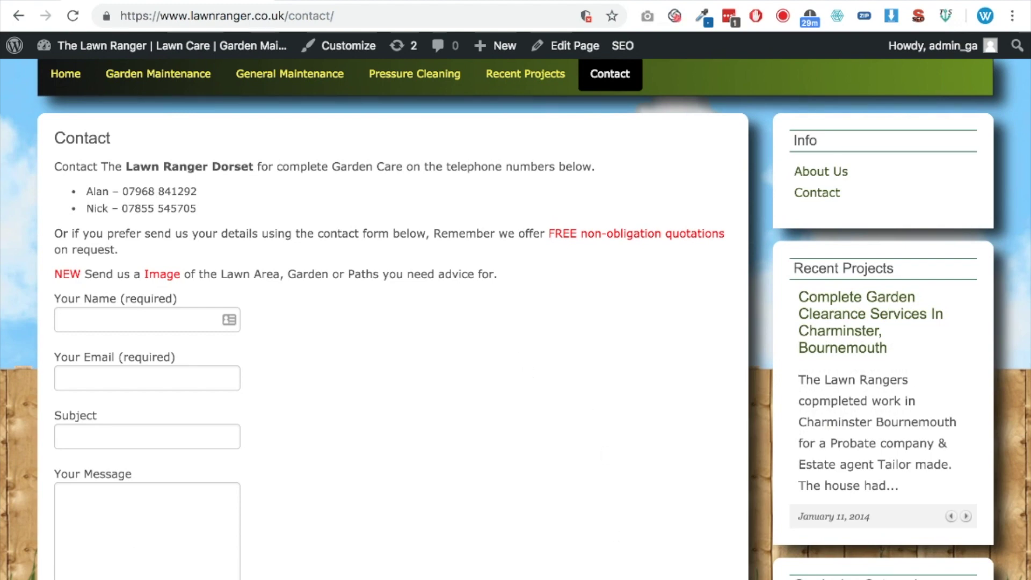
pyautogui.press('super+alt+i')
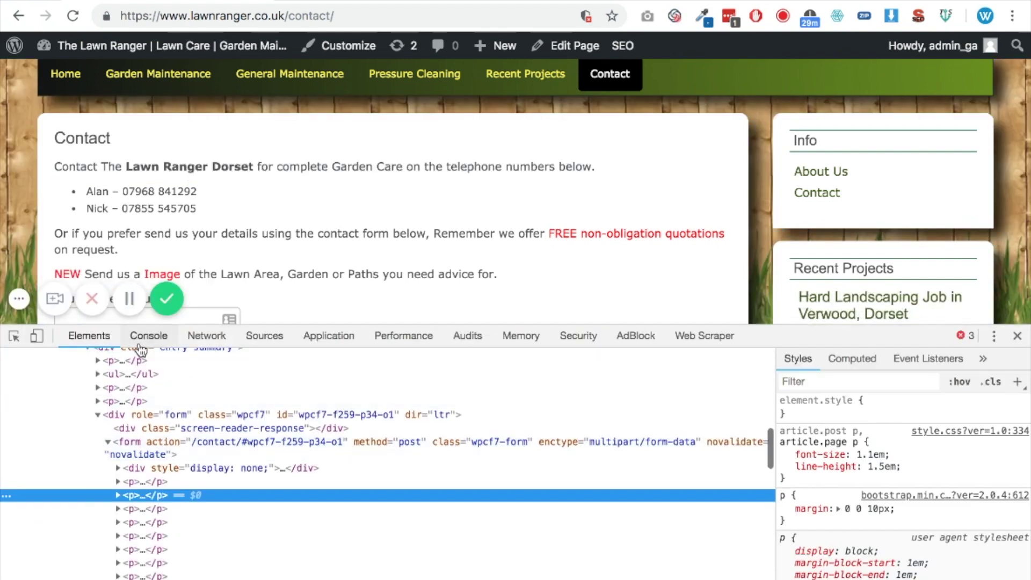
pyautogui.click(144, 337)
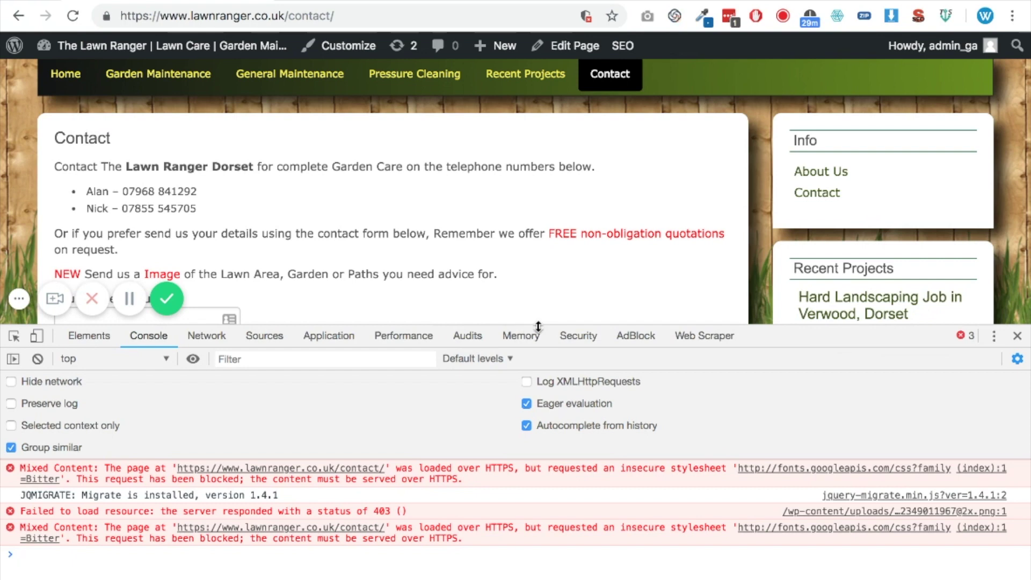
pyautogui.moveTo(536, 325); pyautogui.dragTo(537, 355)
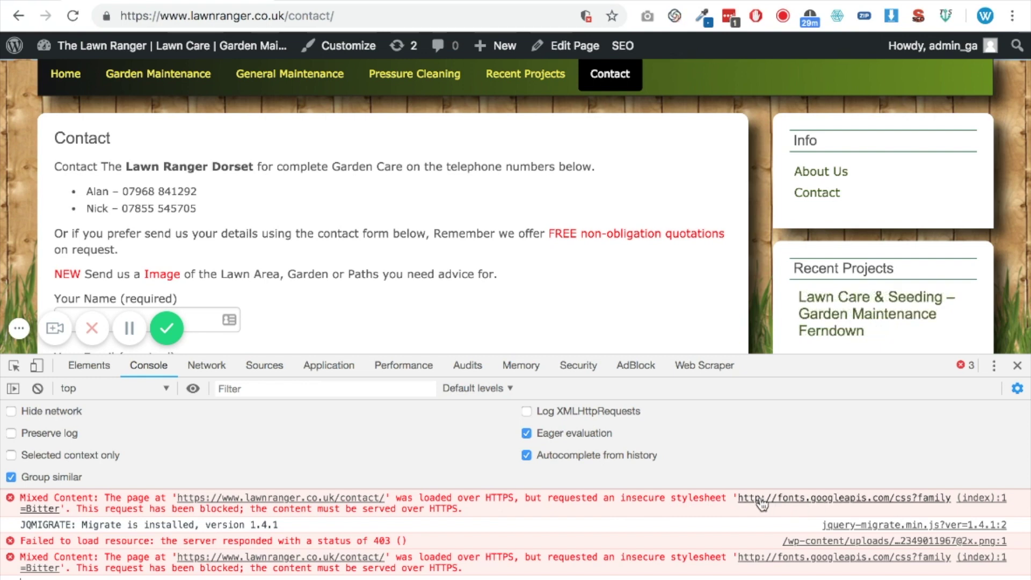
pyautogui.click(1017, 367)
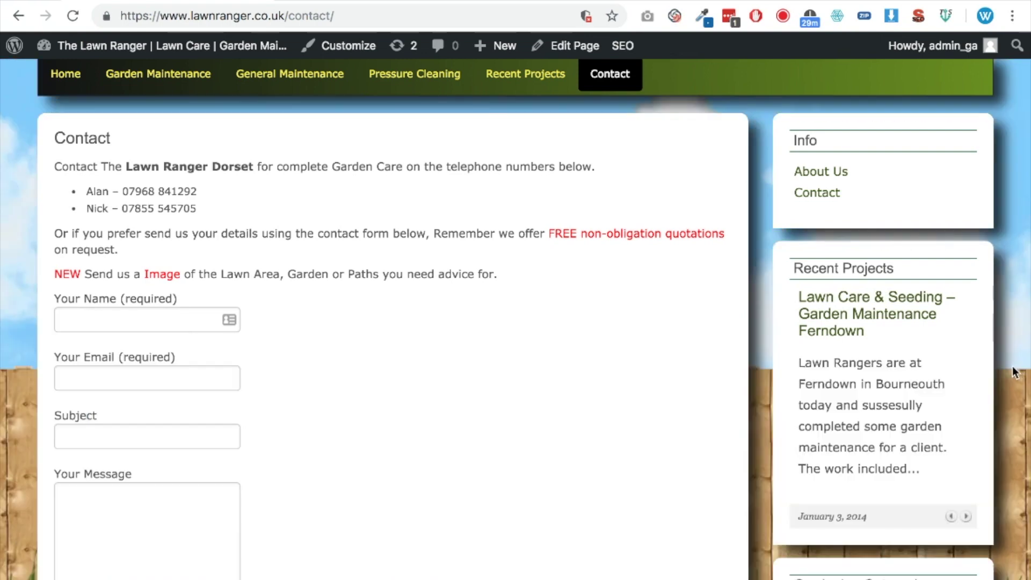
# Step: Search the Add Plugins page for 'string locator'
pyautogui.scroll(1, 661, 349)
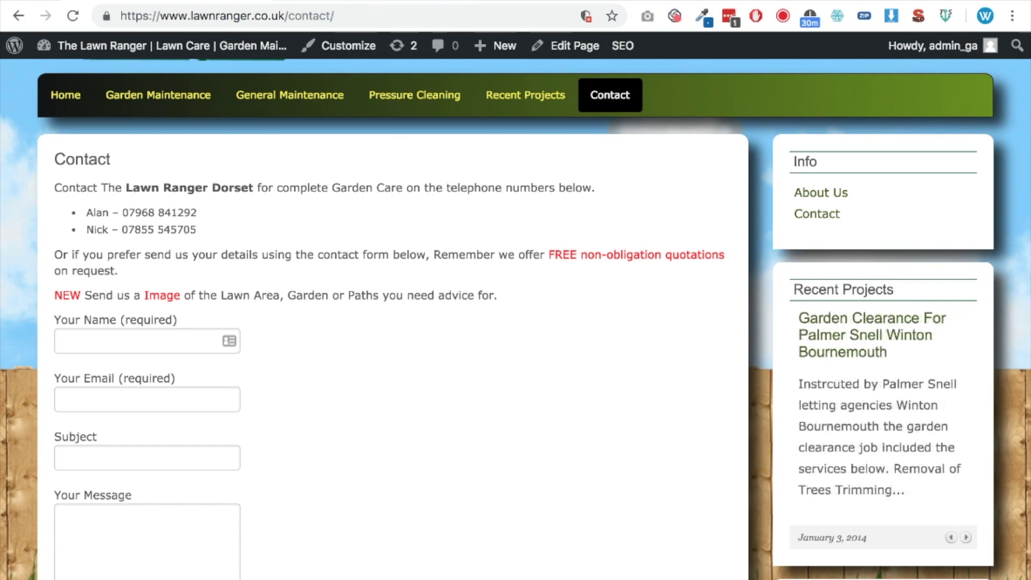
pyautogui.moveTo(87, 47)
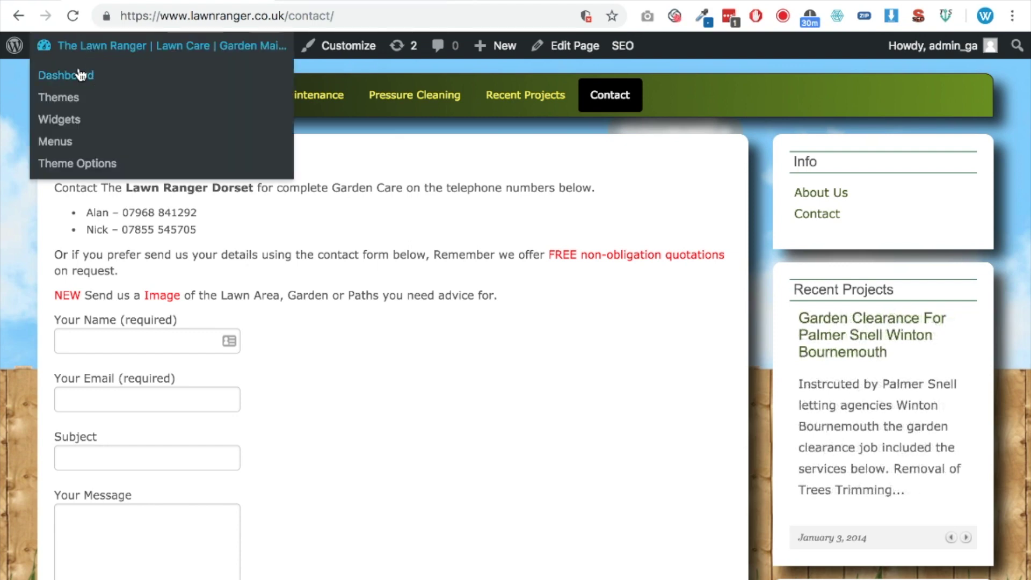
pyautogui.click(131, 76)
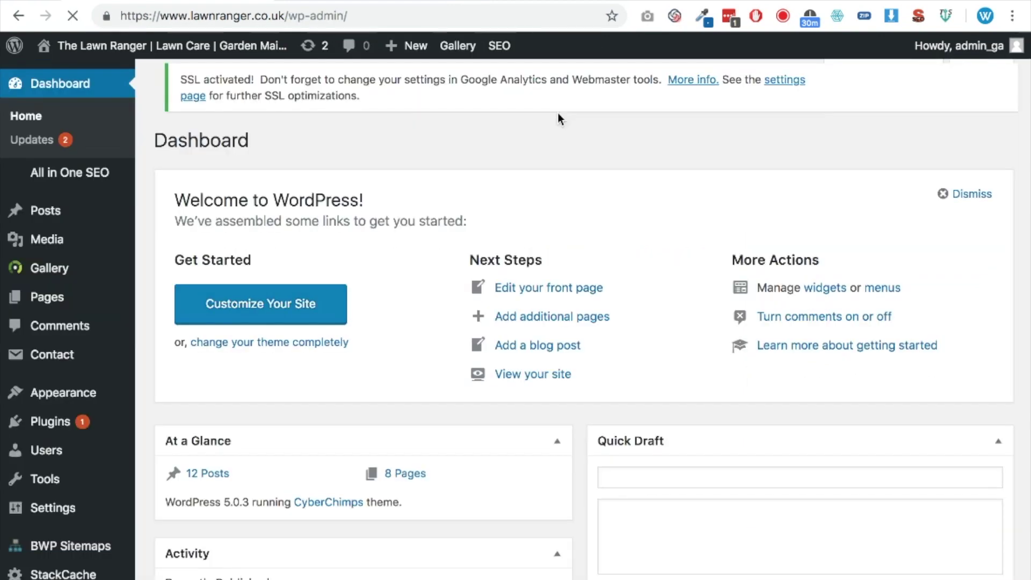
pyautogui.moveTo(48, 421)
pyautogui.click(169, 449)
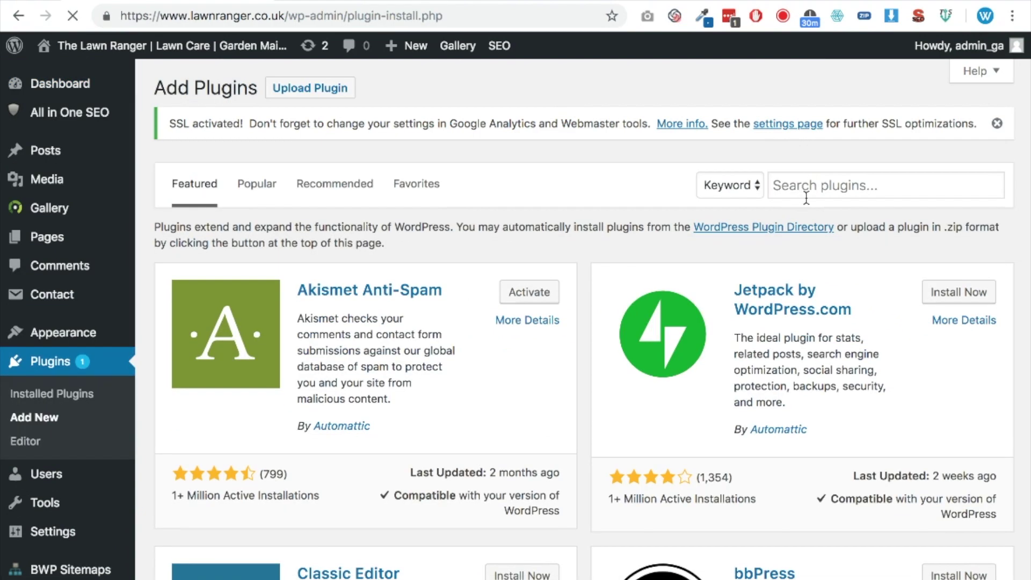
pyautogui.click(817, 192)
pyautogui.write('string ')
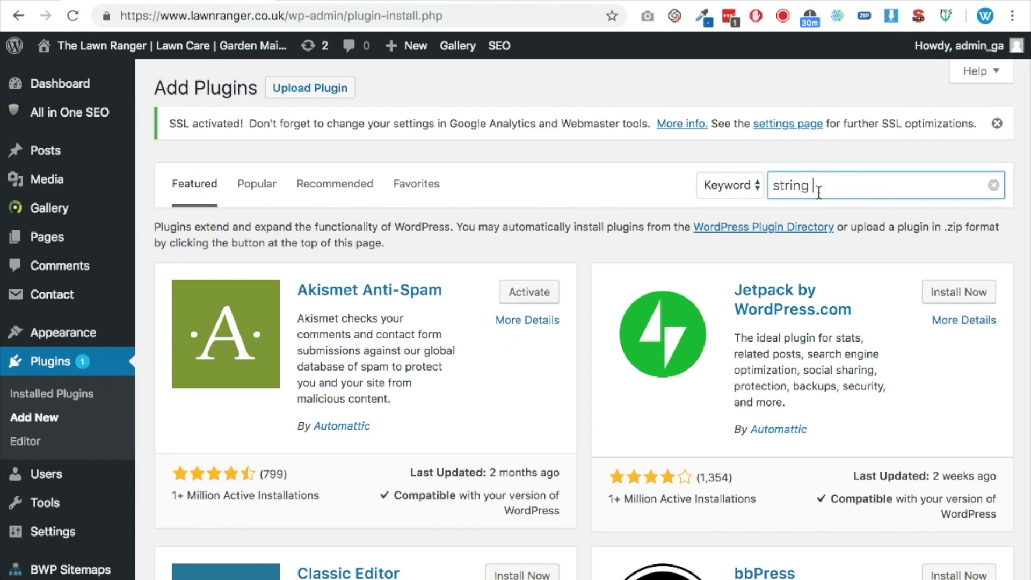
pyautogui.write('locatpr')
pyautogui.press('BackSpace')
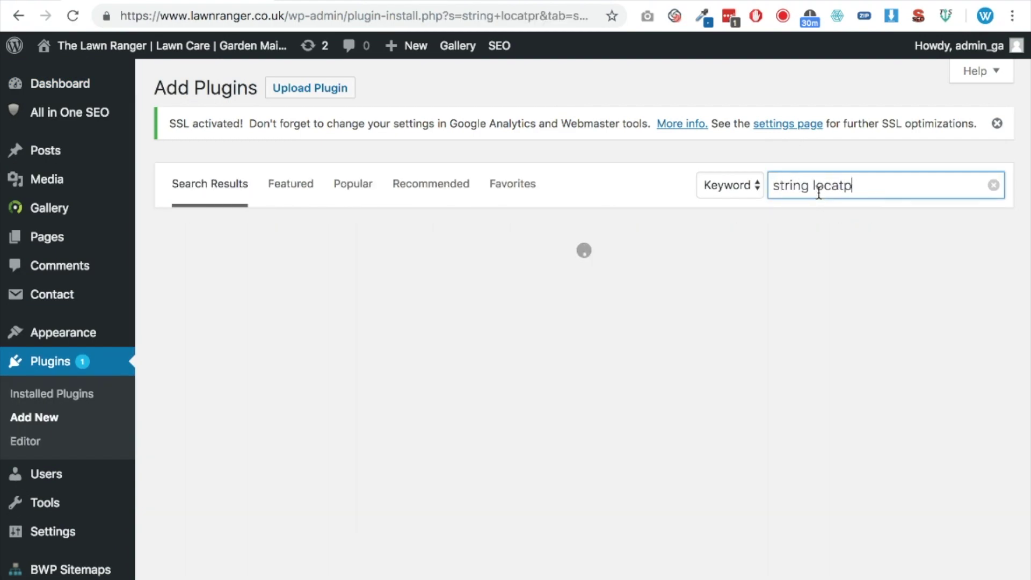
pyautogui.press('BackSpace')
pyautogui.write('or')
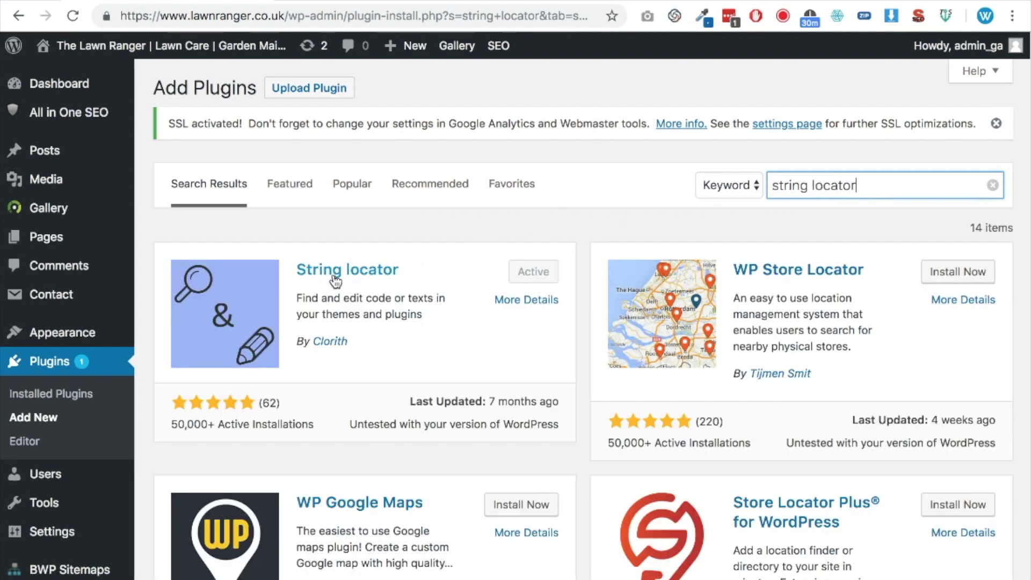
# Step: Open the String Locator tool from the Tools menu
pyautogui.scroll(-3, 340, 300)
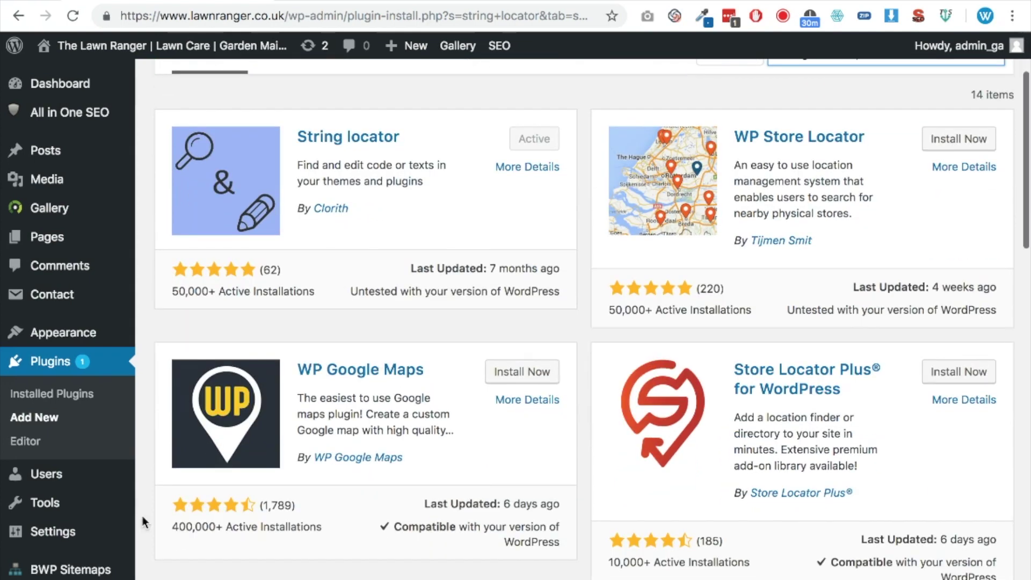
pyautogui.moveTo(110, 514)
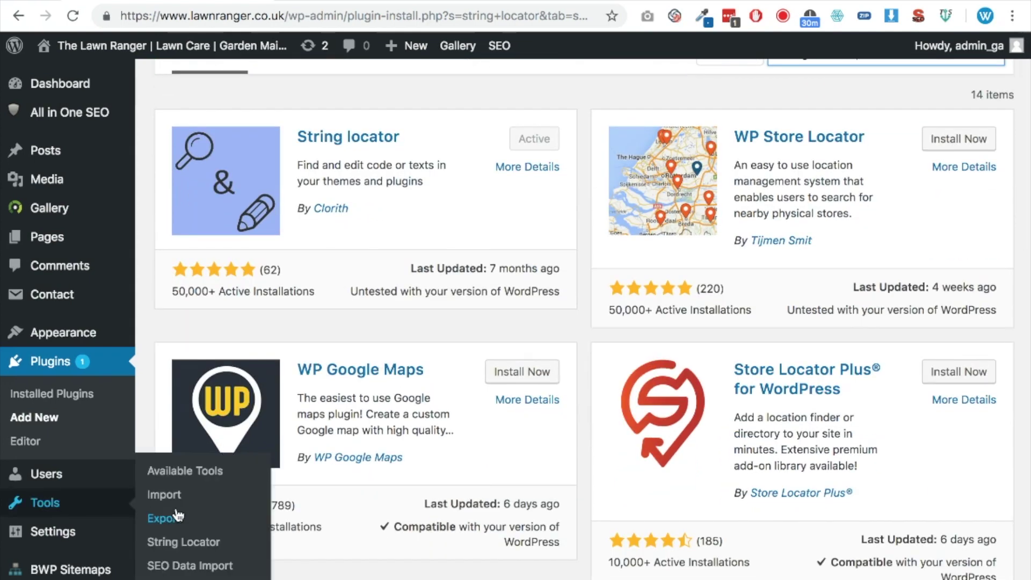
pyautogui.click(185, 542)
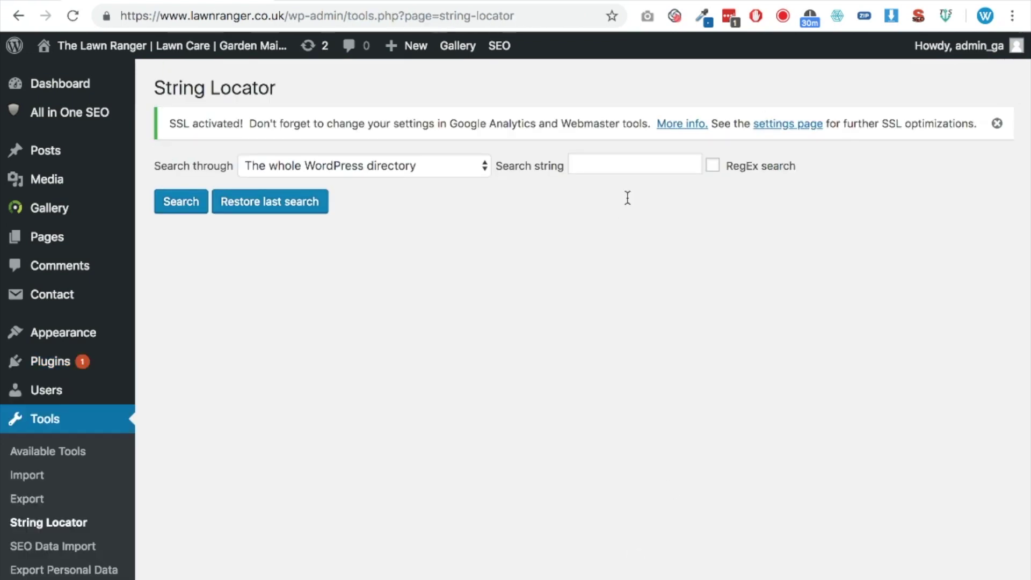
# Step: Search the whole WordPress directory for fonts.googleapis
pyautogui.click(615, 167)
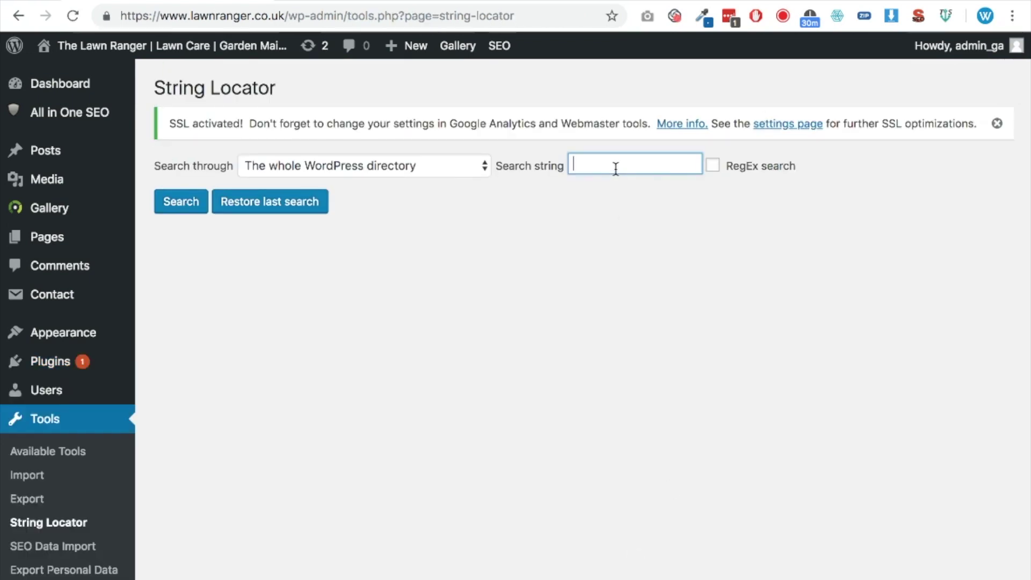
pyautogui.write('fonts.googleapis')
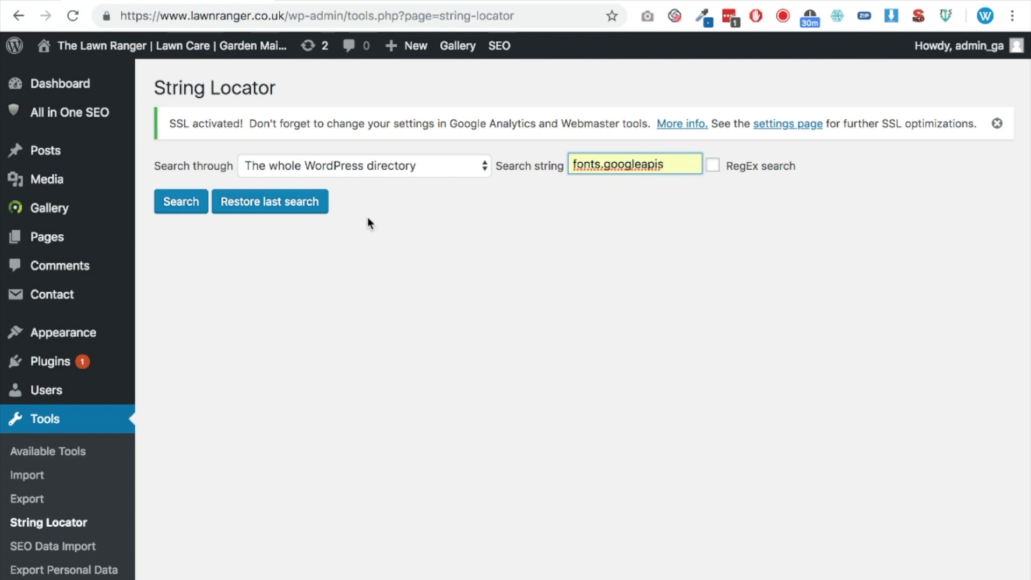
pyautogui.click(316, 166)
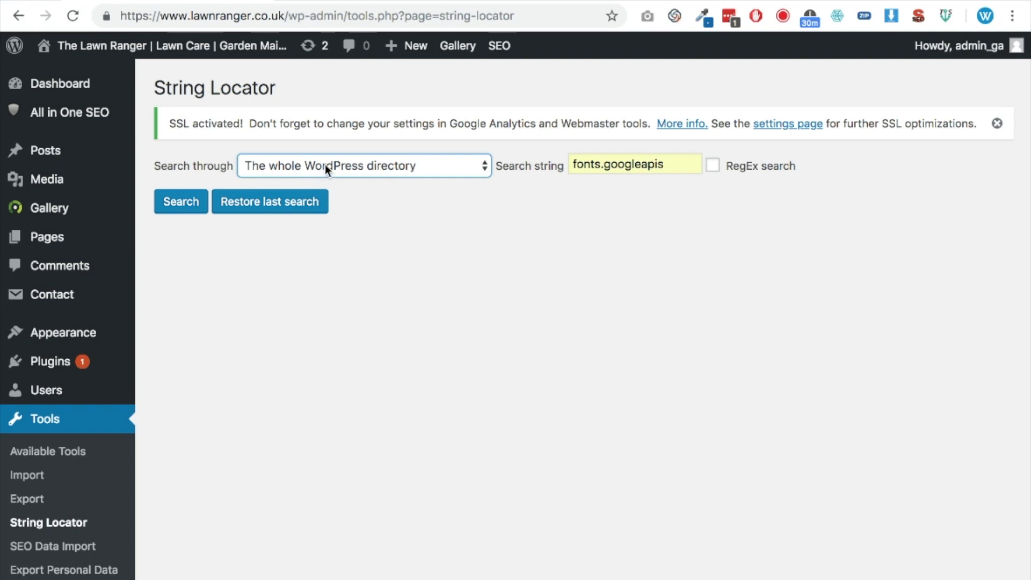
pyautogui.click(181, 202)
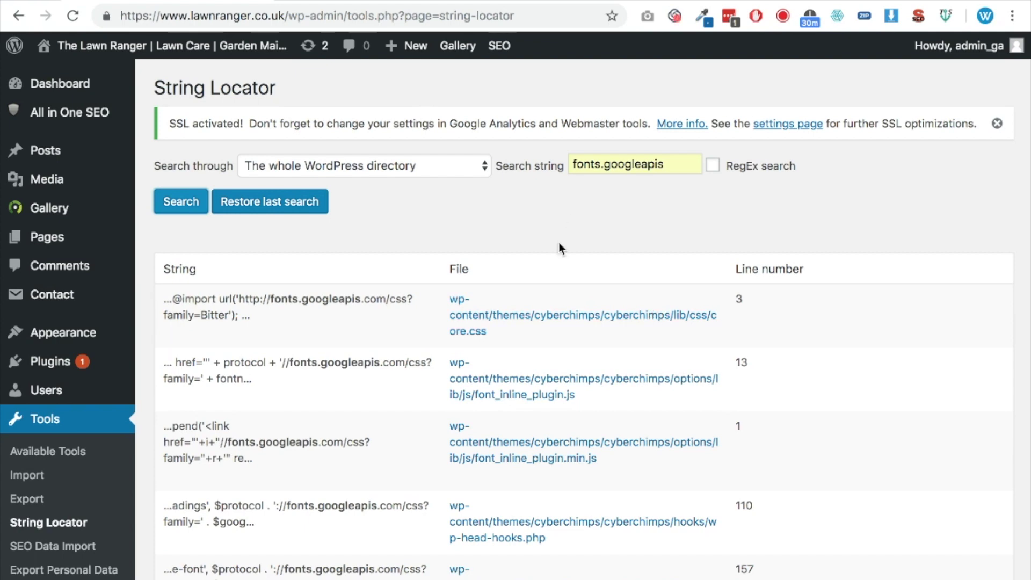
# Step: Review the results and open the theme's core.css at its http font import
pyautogui.scroll(-3, 562, 279)
pyautogui.scroll(-2, 369, 296)
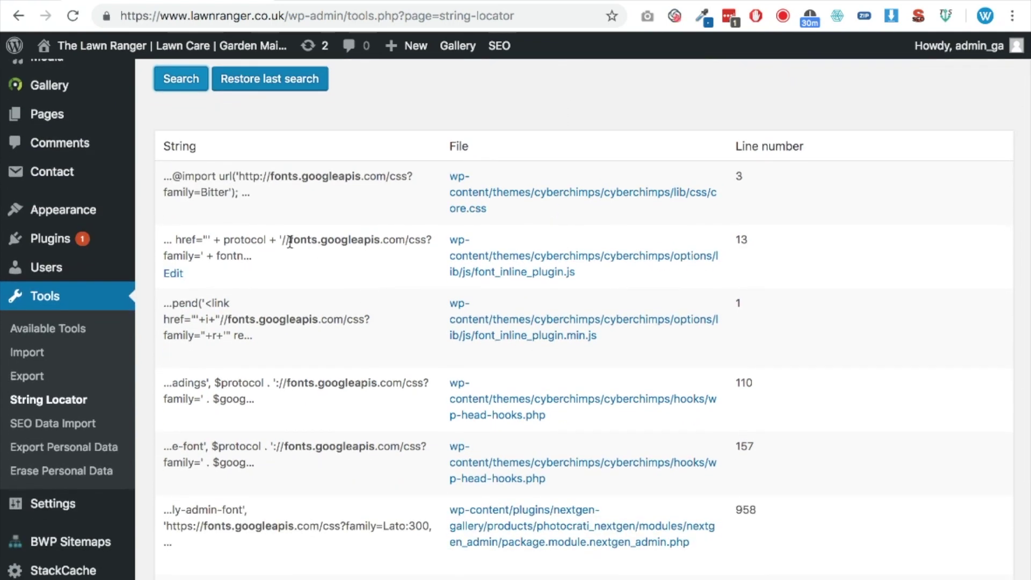
pyautogui.scroll(-10, 329, 255)
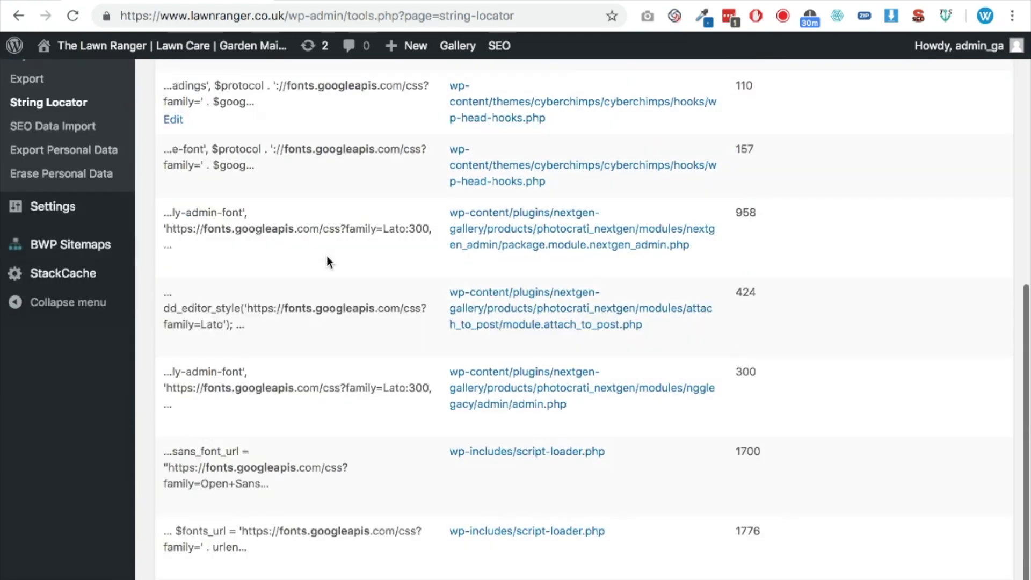
pyautogui.scroll(8, 328, 255)
pyautogui.scroll(1, 328, 256)
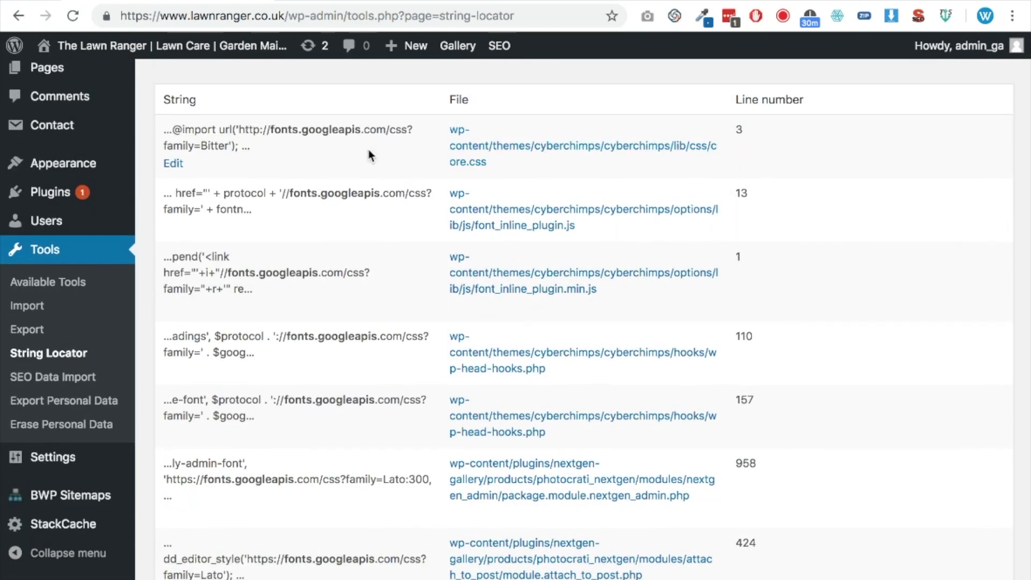
pyautogui.click(173, 164)
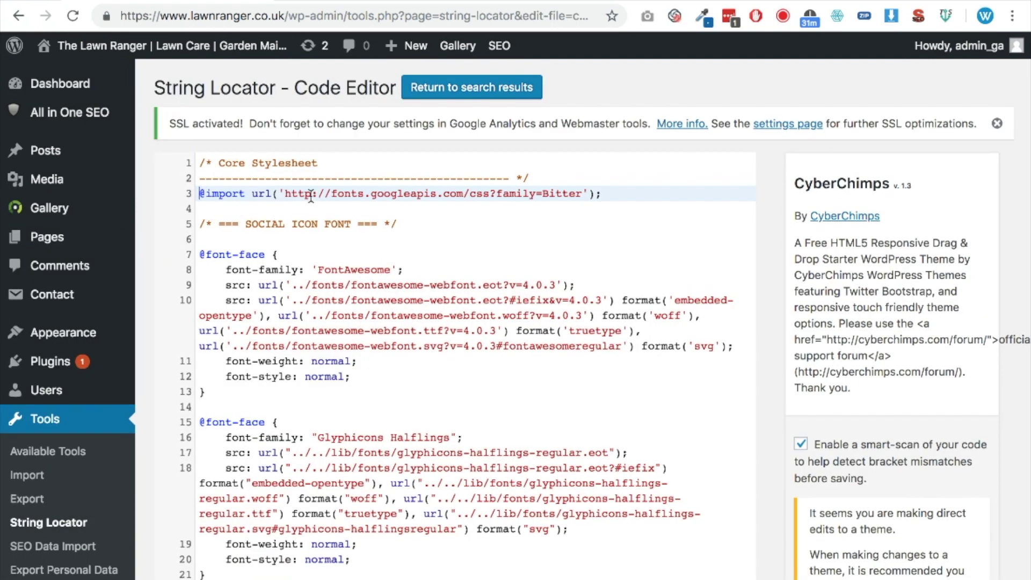
# Step: Change the Google Fonts import on core.css line 3 from http to https
pyautogui.click(309, 196)
pyautogui.write('s')
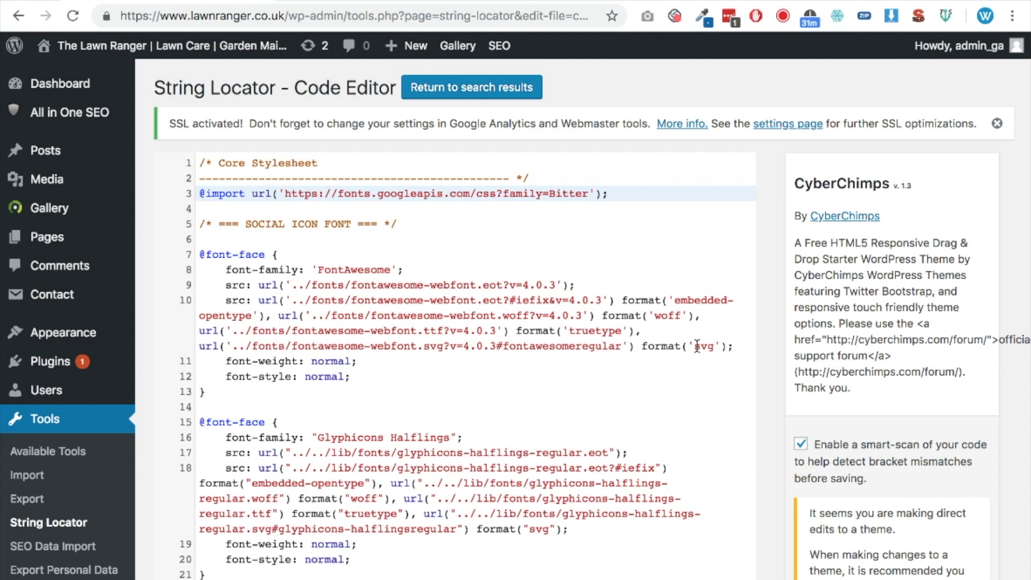
pyautogui.scroll(-5, 697, 346)
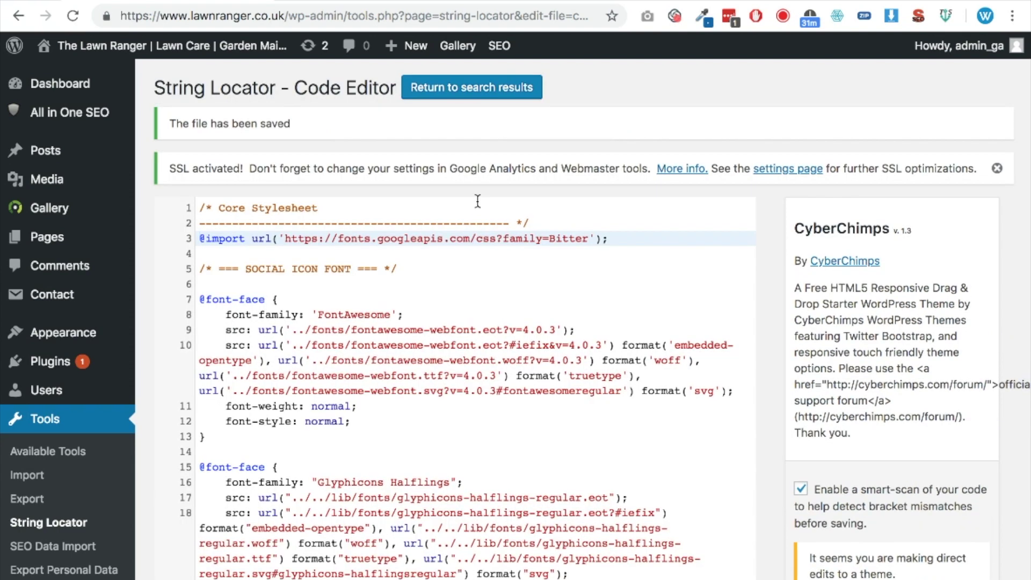
pyautogui.click(294, 15)
# Step: Reload lawnranger.co.uk and confirm the DevTools console shows no mixed-content font errors
pyautogui.write('lawnranger.co.uk/')
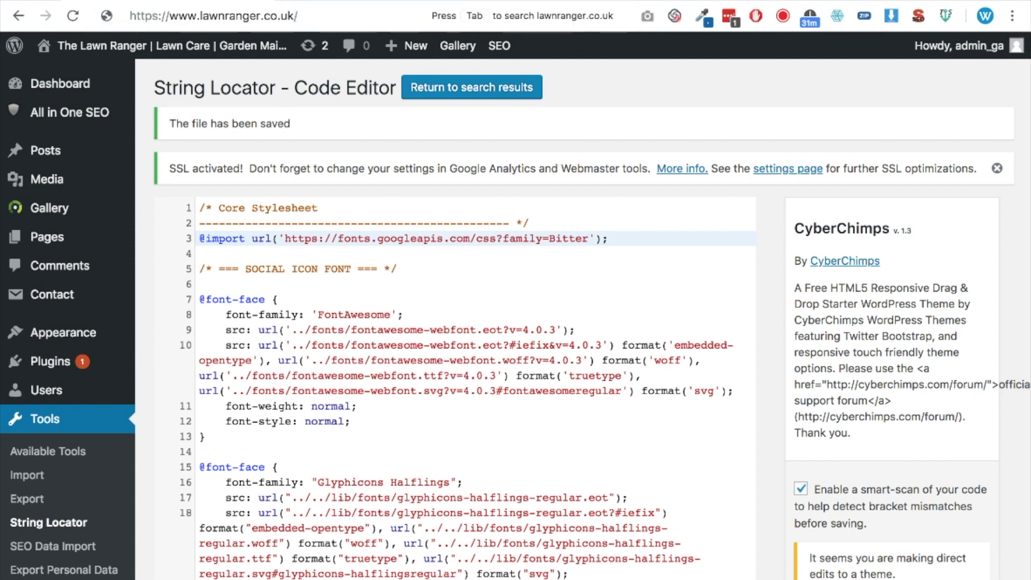
pyautogui.press('Return')
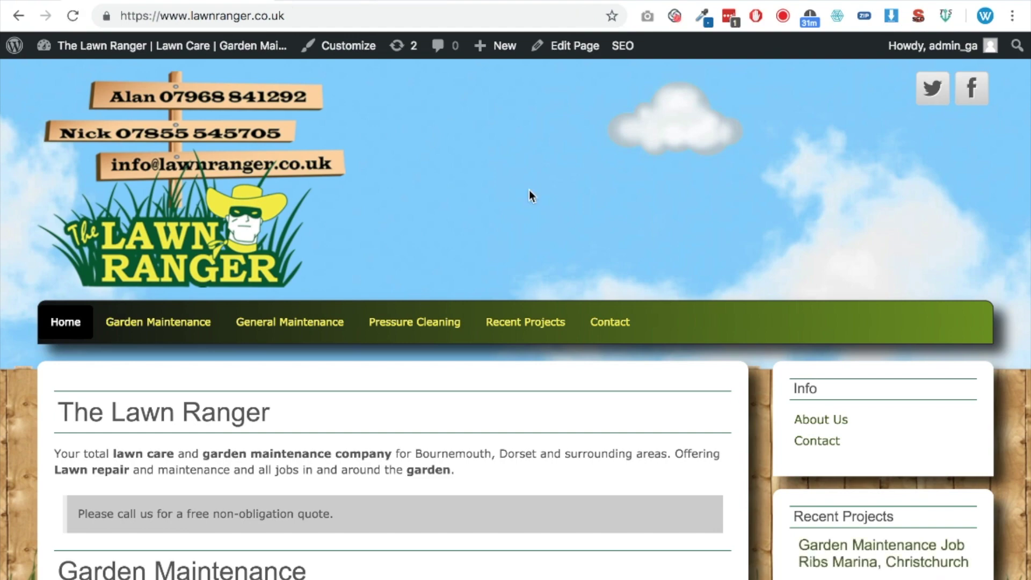
pyautogui.press('super+alt+i')
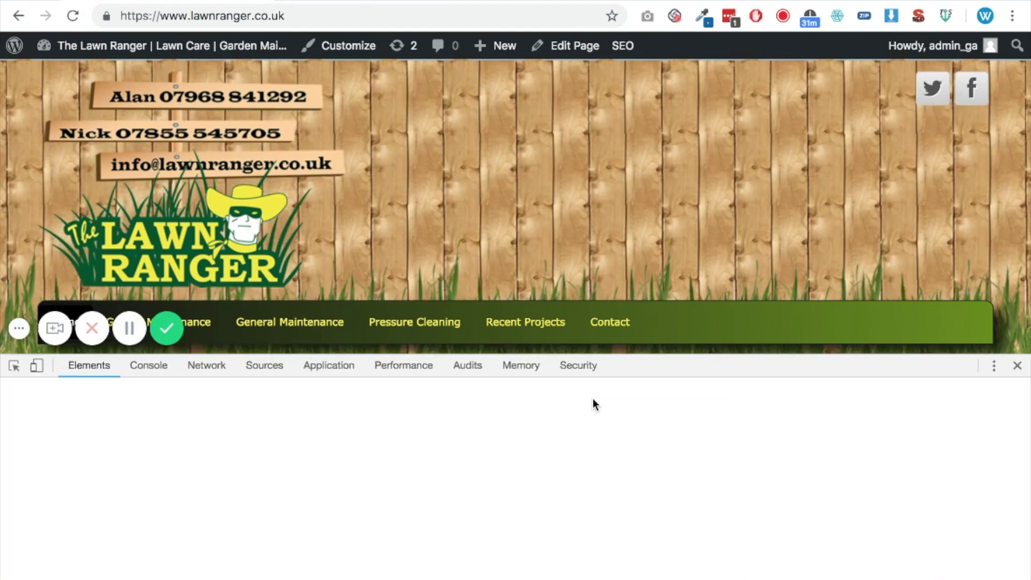
pyautogui.click(145, 365)
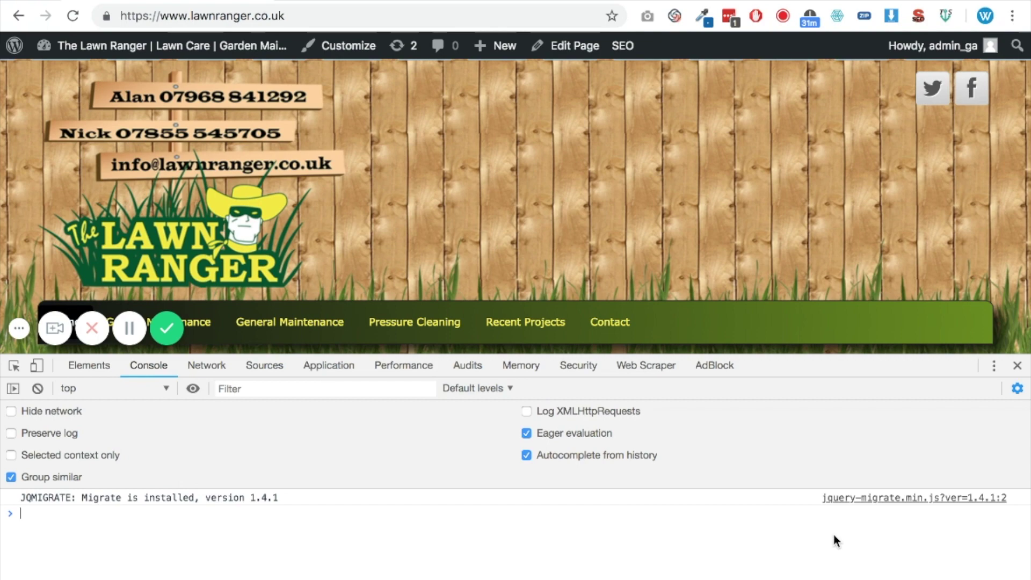
pyautogui.click(1018, 370)
# Step: Check the home page over HTTPS, then visit Garden Maintenance, General Maintenance and Recent Projects
pyautogui.scroll(-5, 730, 367)
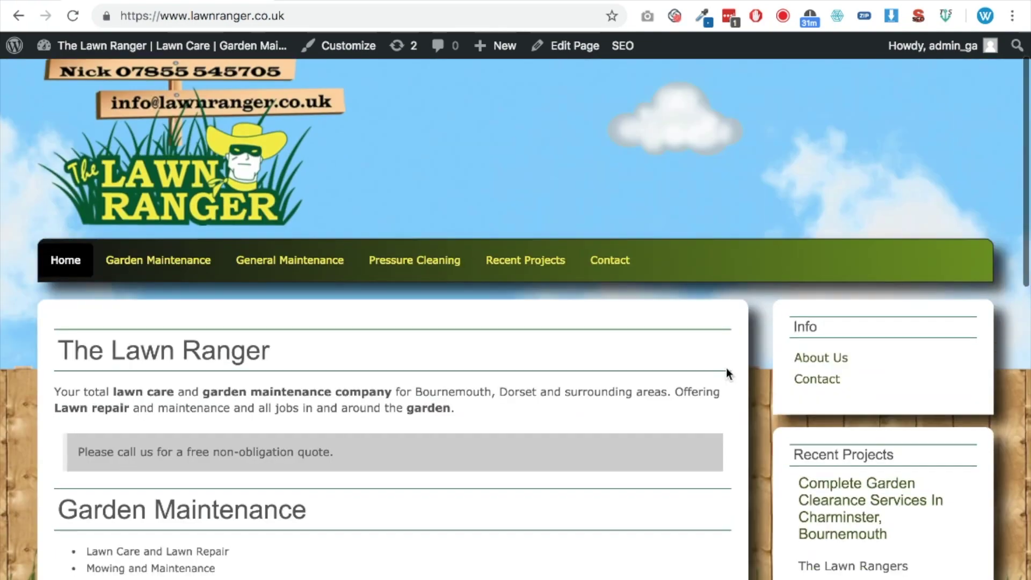
pyautogui.scroll(-8, 733, 364)
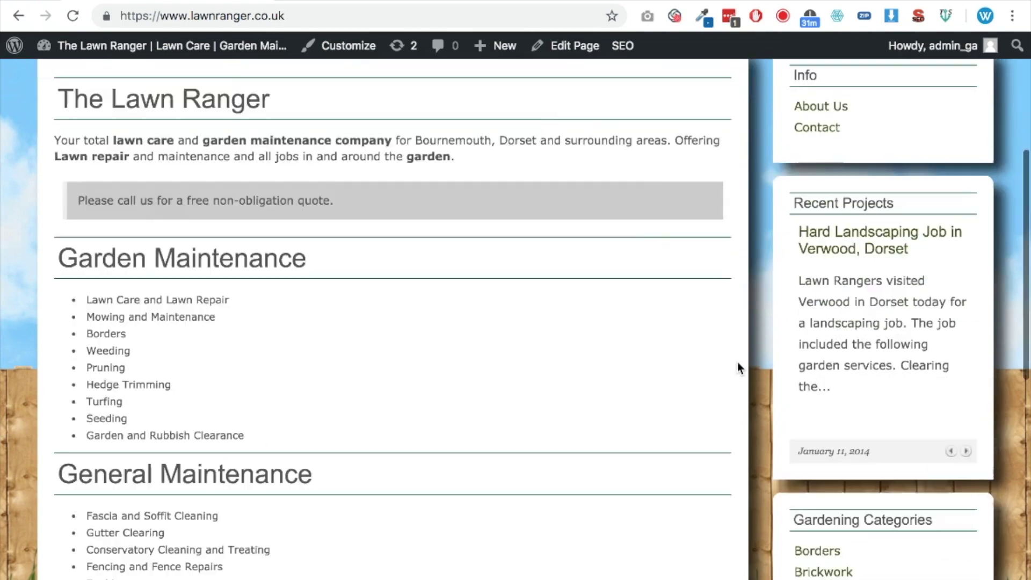
pyautogui.scroll(-5, 738, 365)
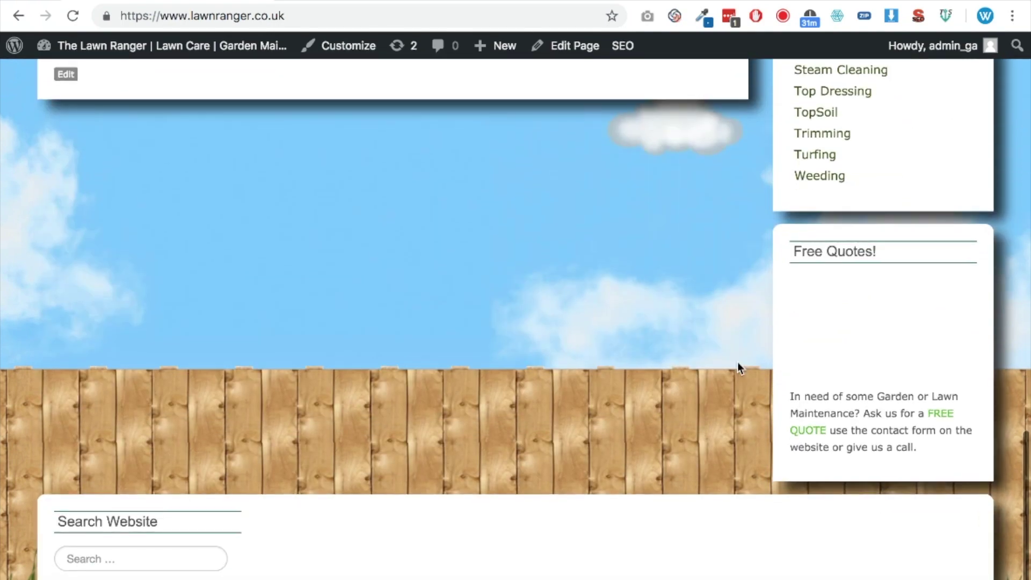
pyautogui.scroll(15, 736, 362)
pyautogui.click(157, 323)
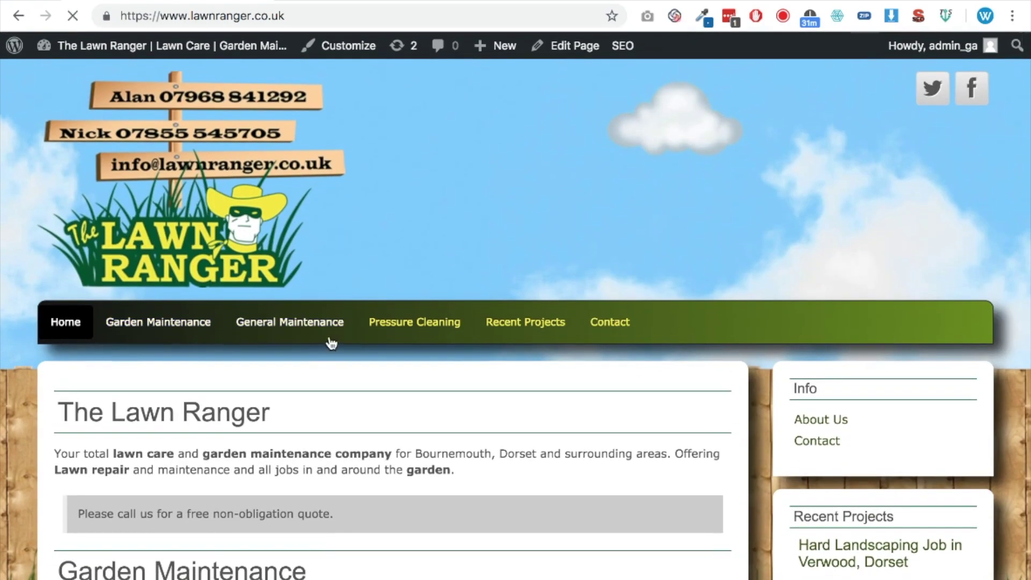
pyautogui.click(331, 338)
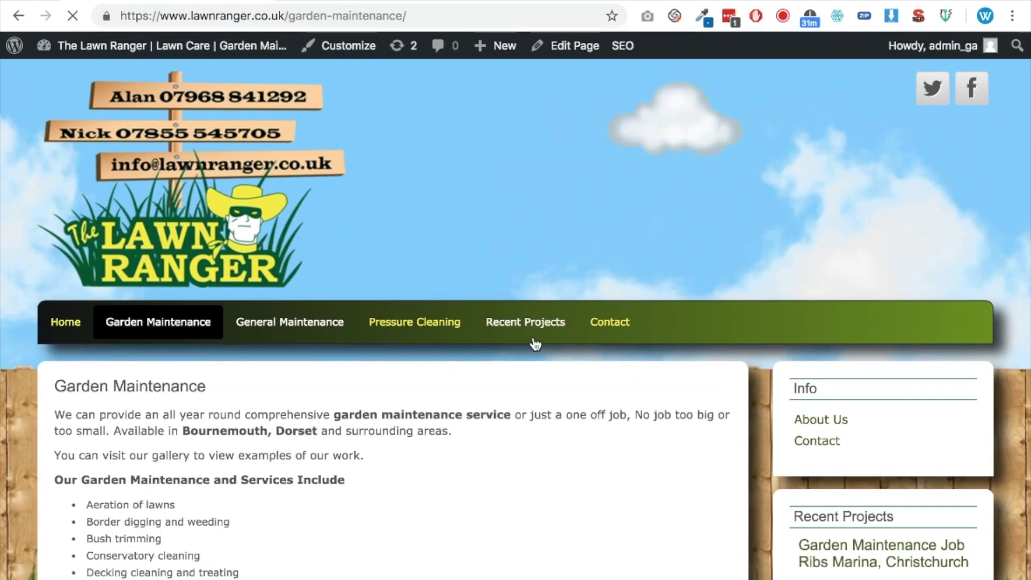
pyautogui.click(558, 326)
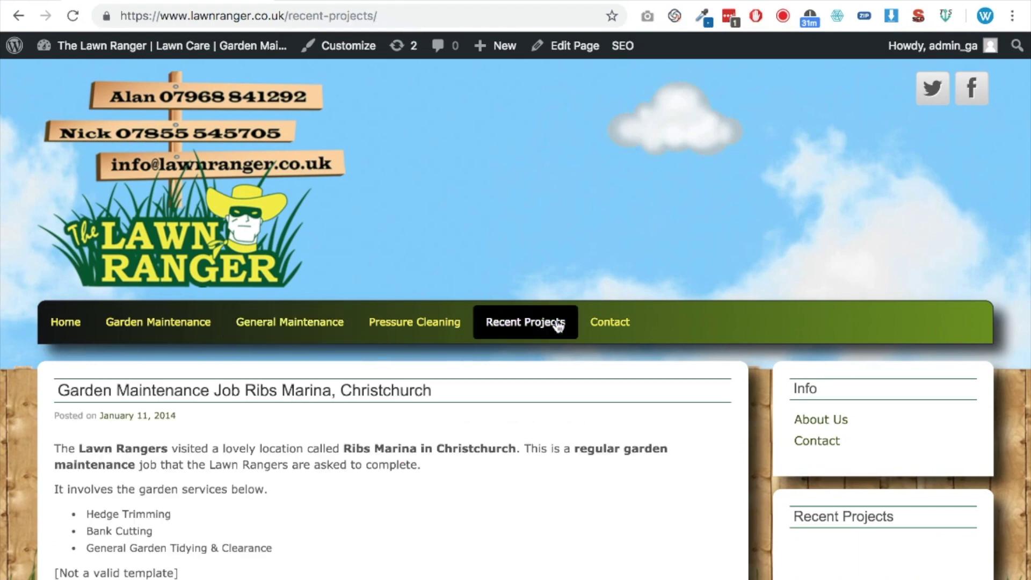